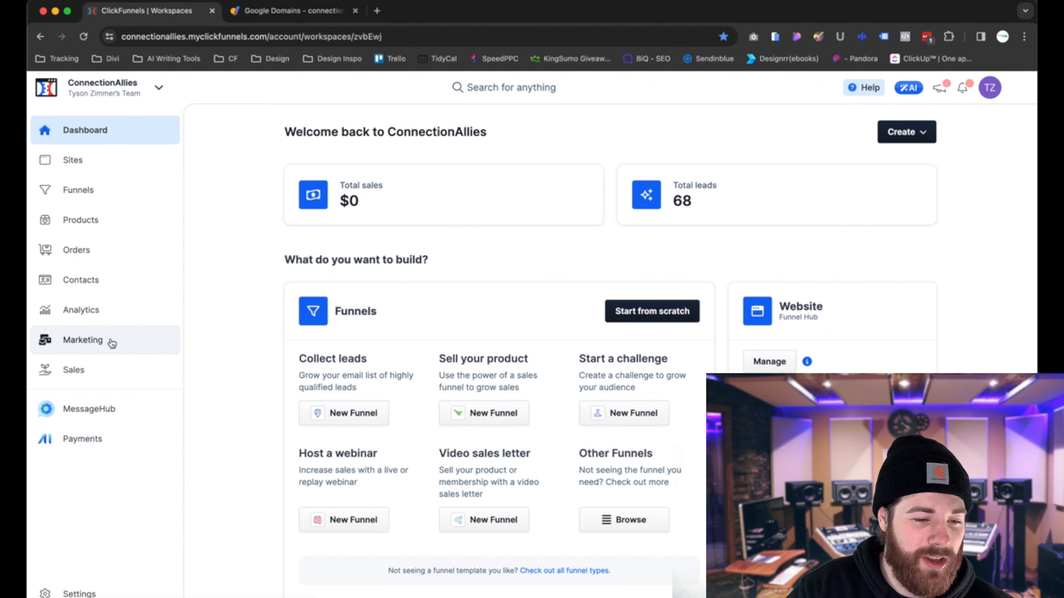
# - Open the Email domains tab of Marketing settings and review the DKIM, DMARC and SPF status columns for connectionallies.com
pyautogui.click(95, 371)
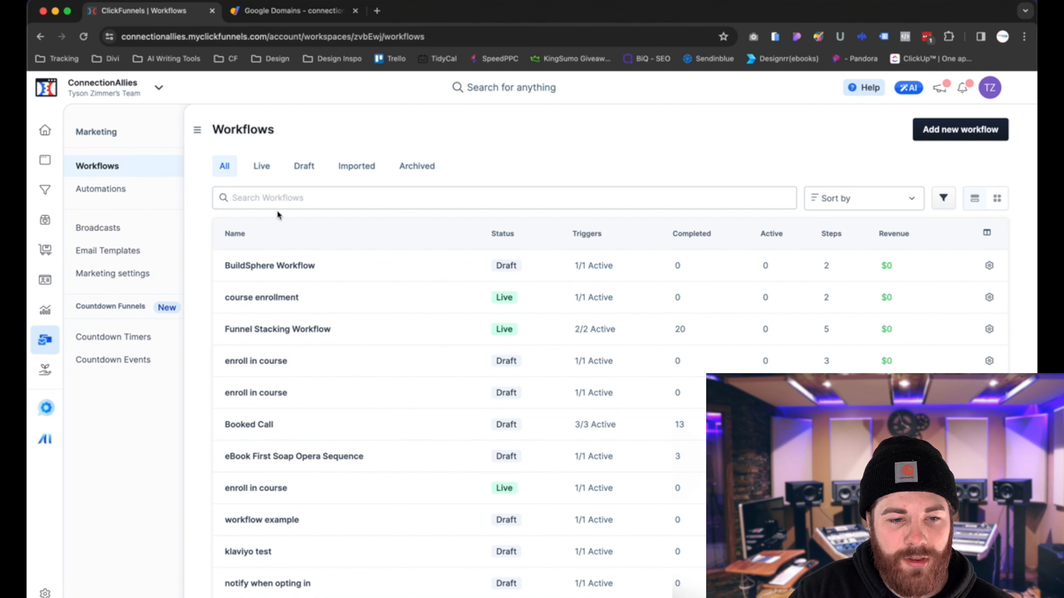
pyautogui.click(110, 276)
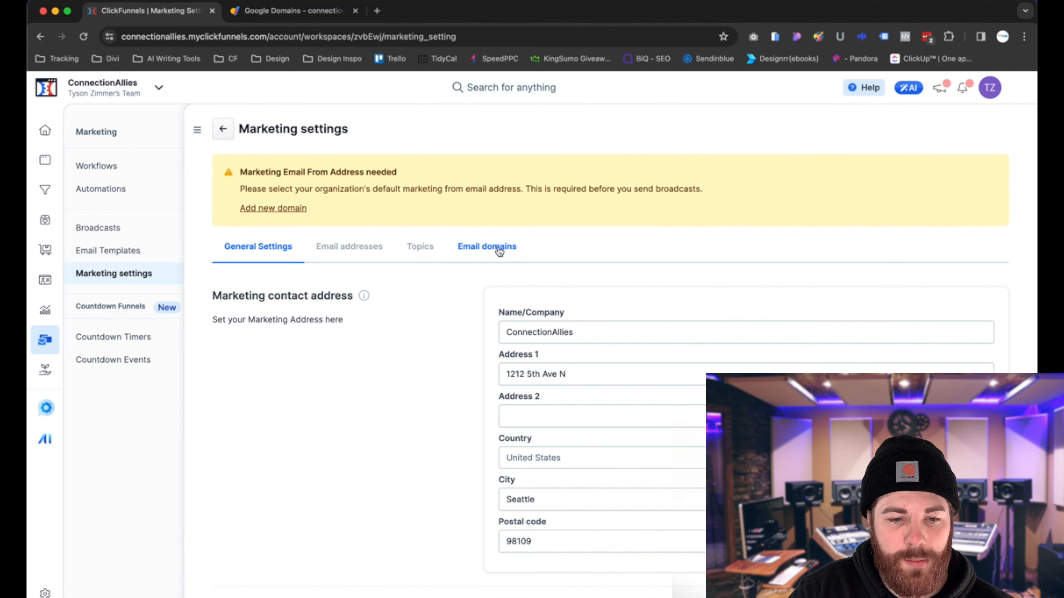
pyautogui.click(498, 247)
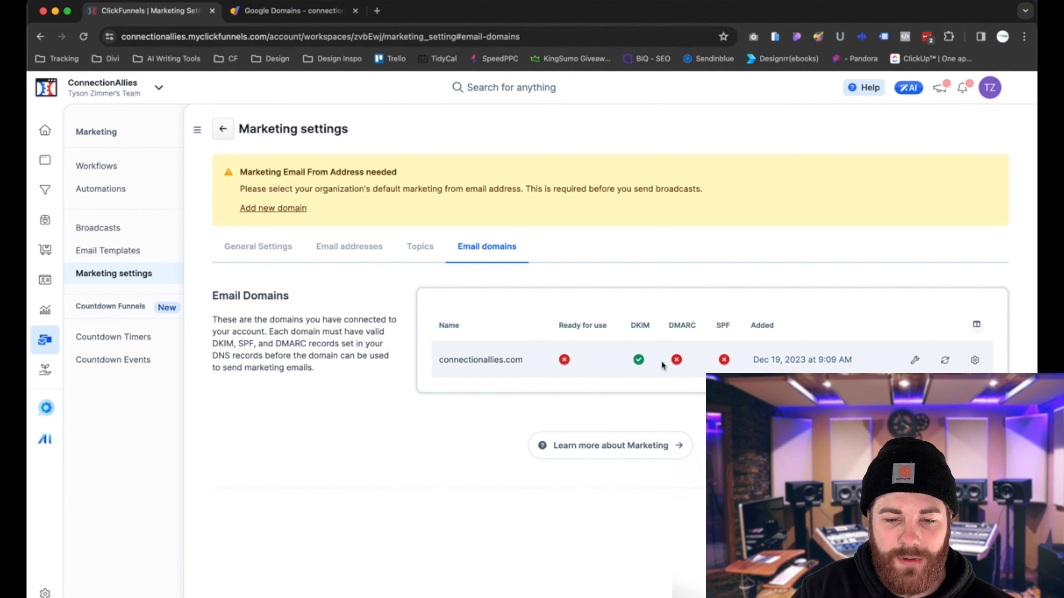
pyautogui.moveTo(668, 325); pyautogui.dragTo(729, 327)
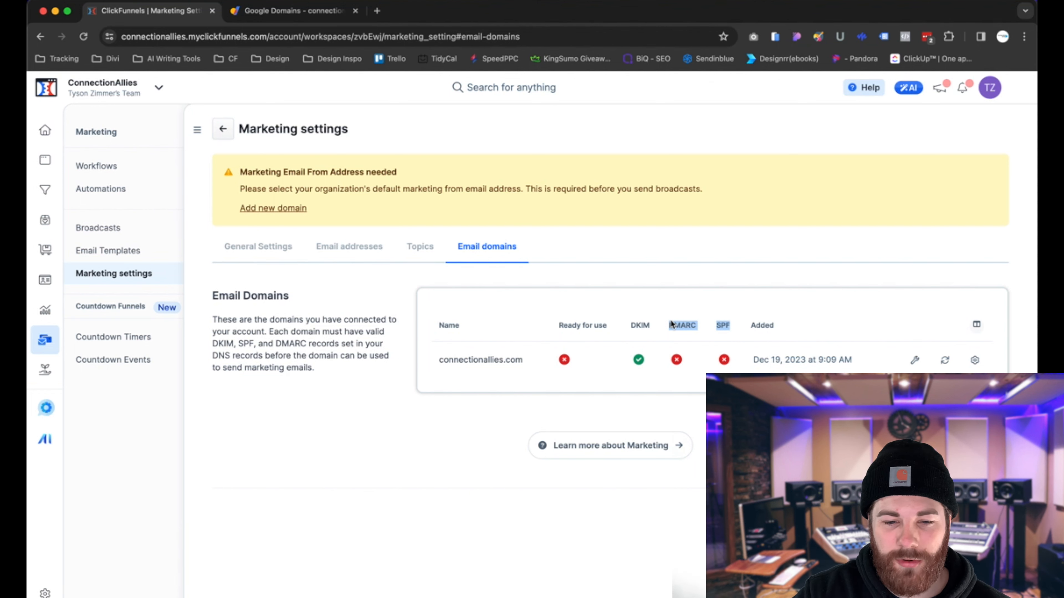
pyautogui.click(662, 321)
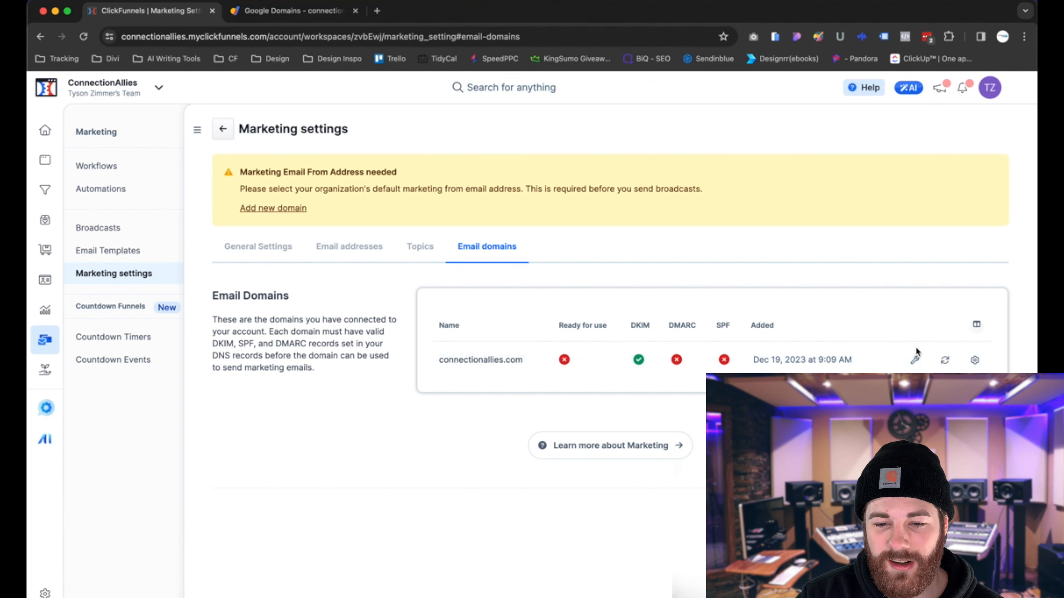
pyautogui.click(920, 362)
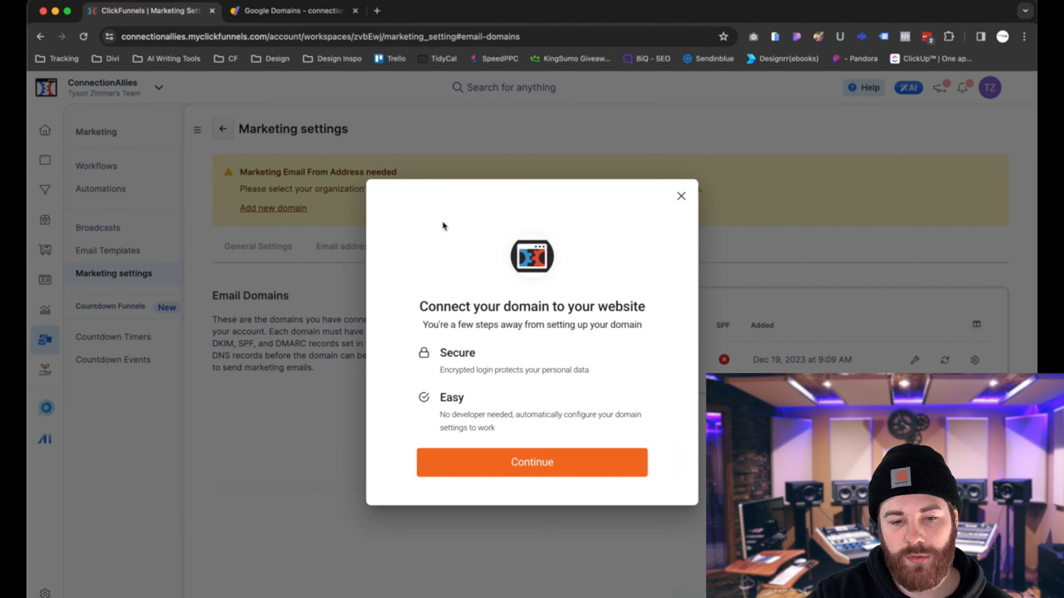
pyautogui.click(500, 463)
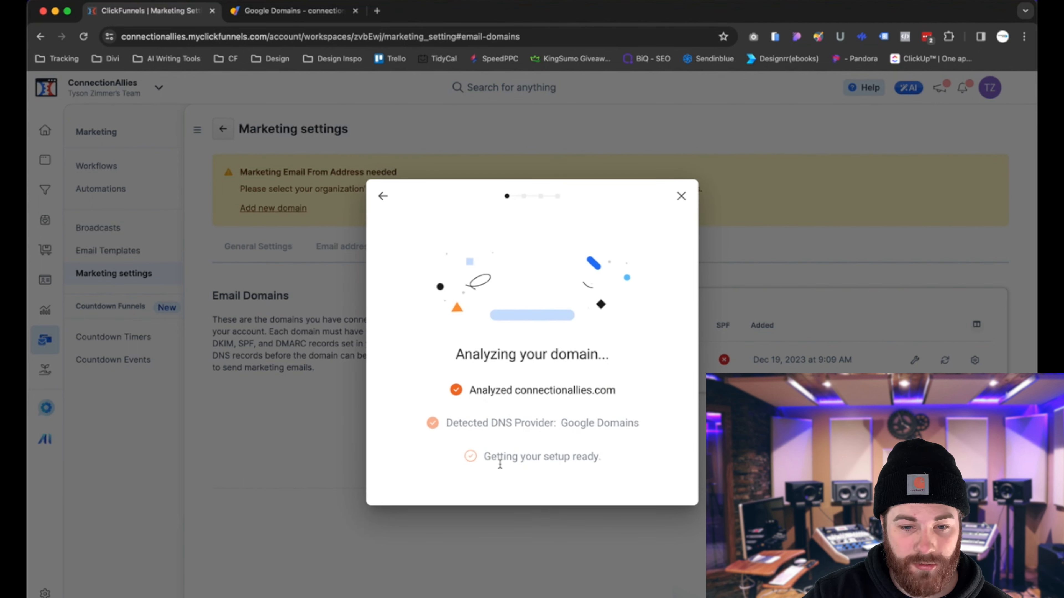
pyautogui.click(680, 196)
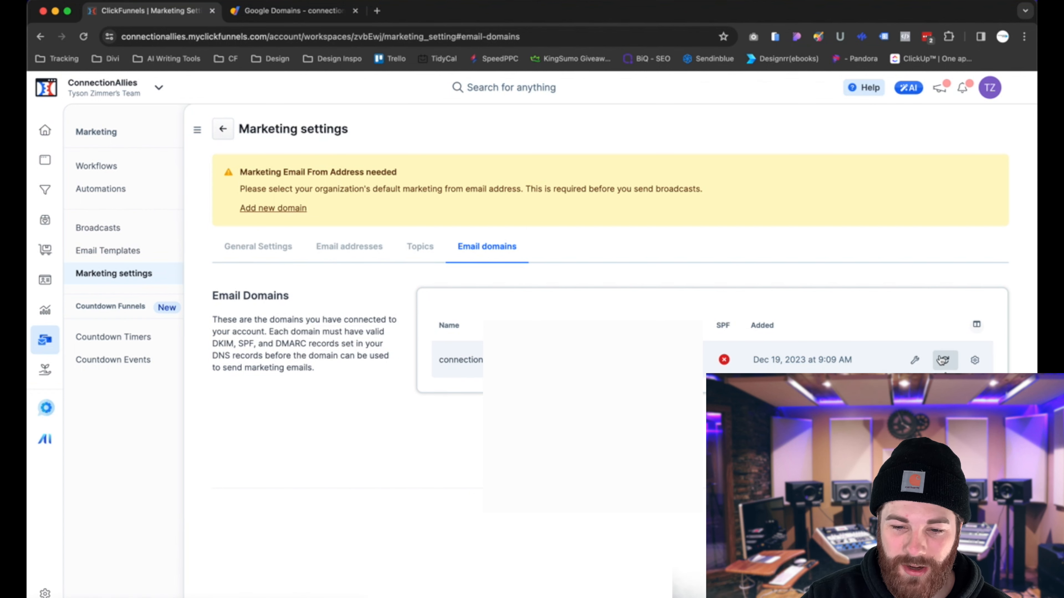
# - Open the domain details for connectionallies.com and copy the SPF record's data value
pyautogui.click(976, 360)
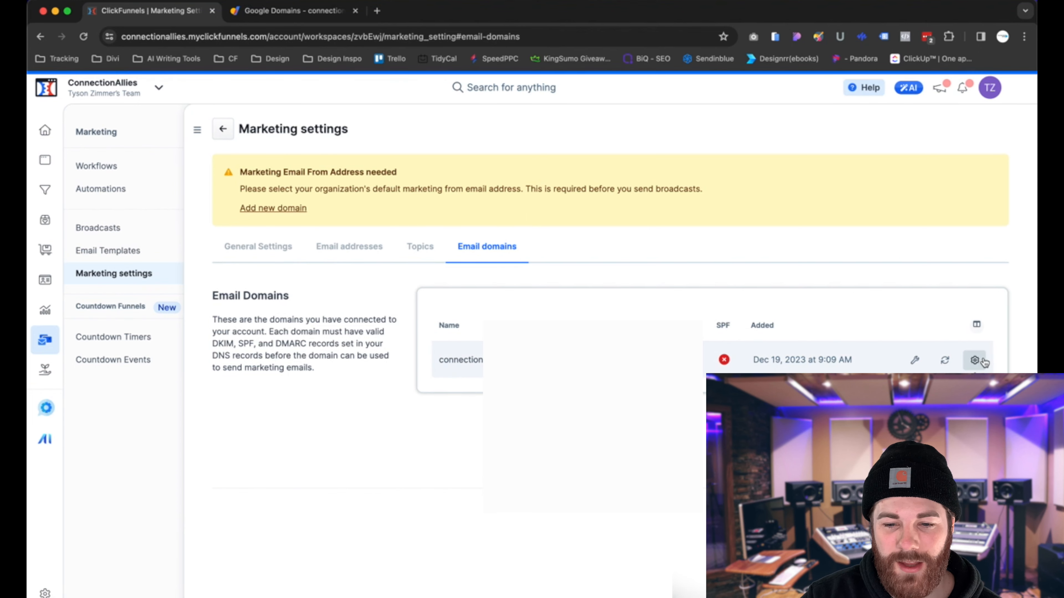
pyautogui.click(976, 361)
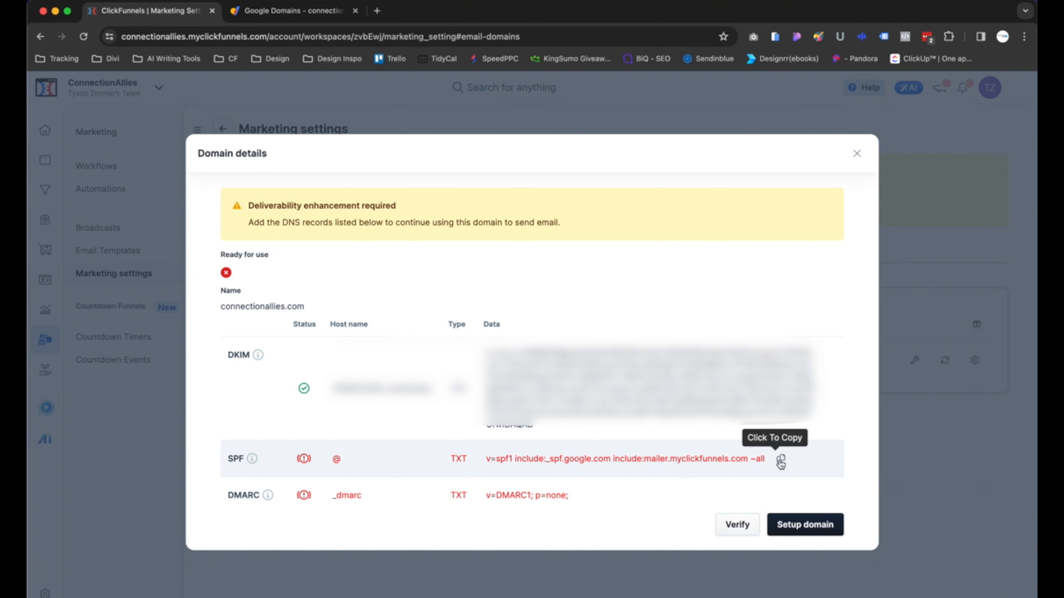
pyautogui.click(781, 461)
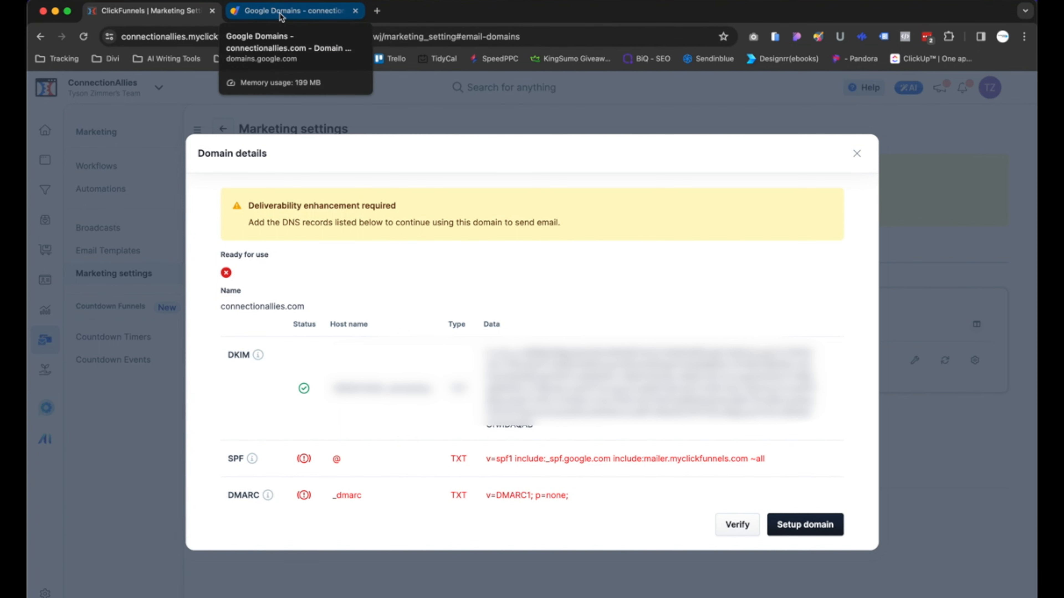
# - Switch to the Google Domains tab and open the DNS custom records of connectionallies.com for editing
pyautogui.click(280, 17)
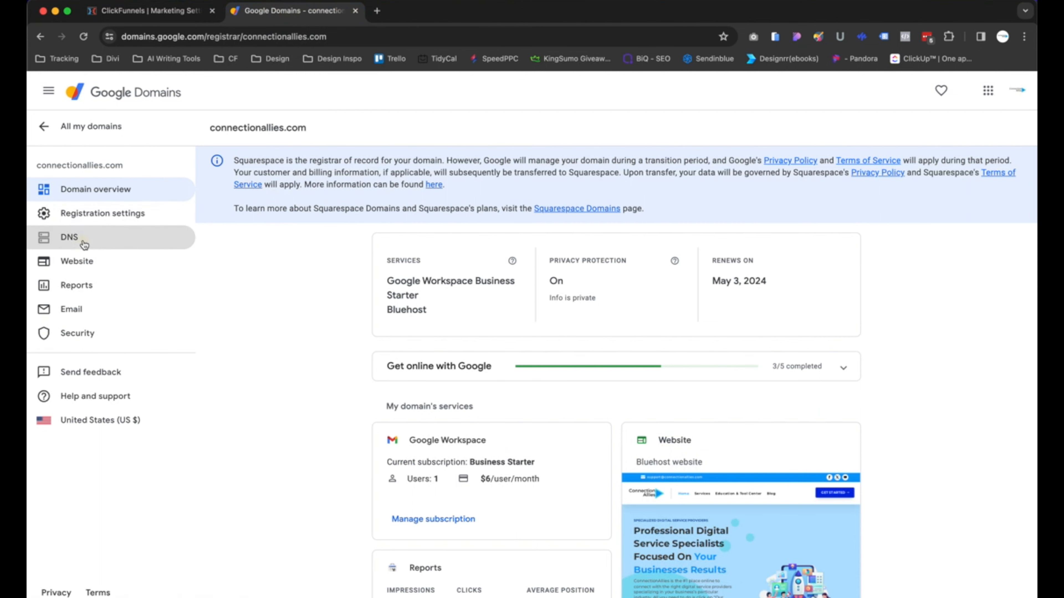
pyautogui.click(81, 238)
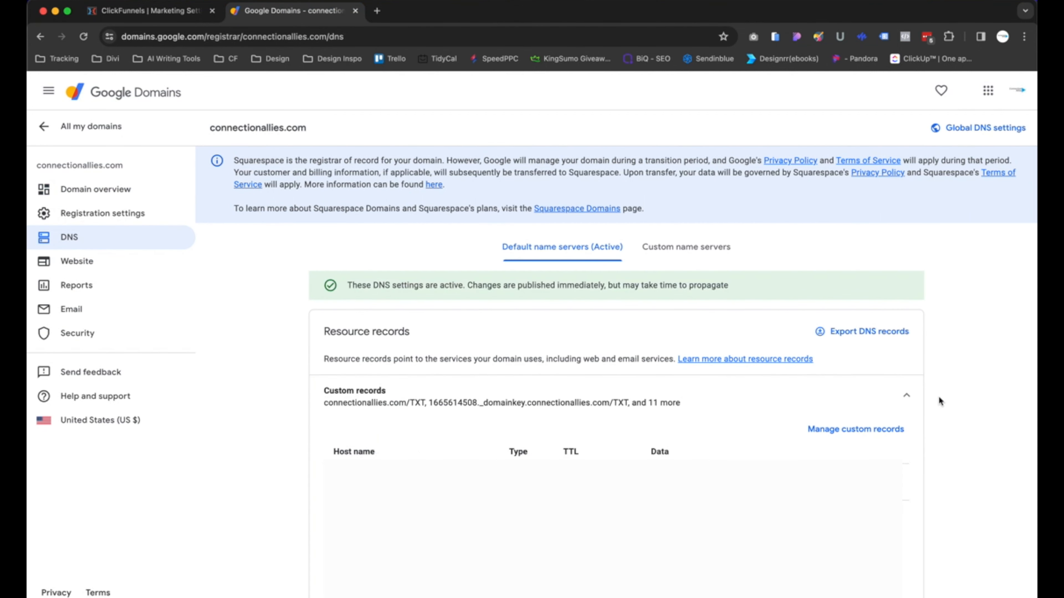
pyautogui.scroll(-2, 951, 398)
pyautogui.click(846, 348)
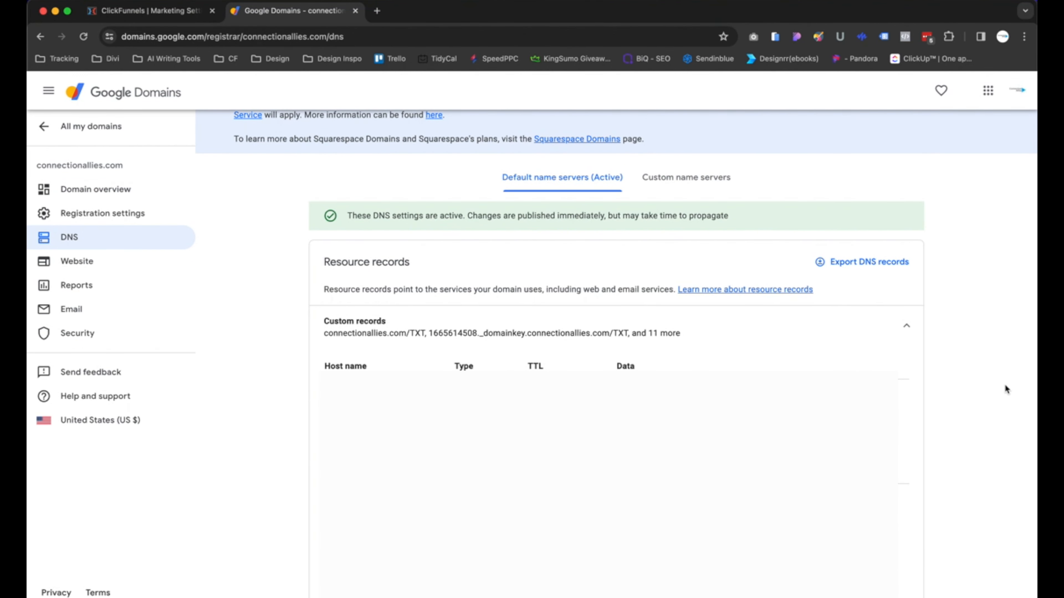
pyautogui.click(147, 11)
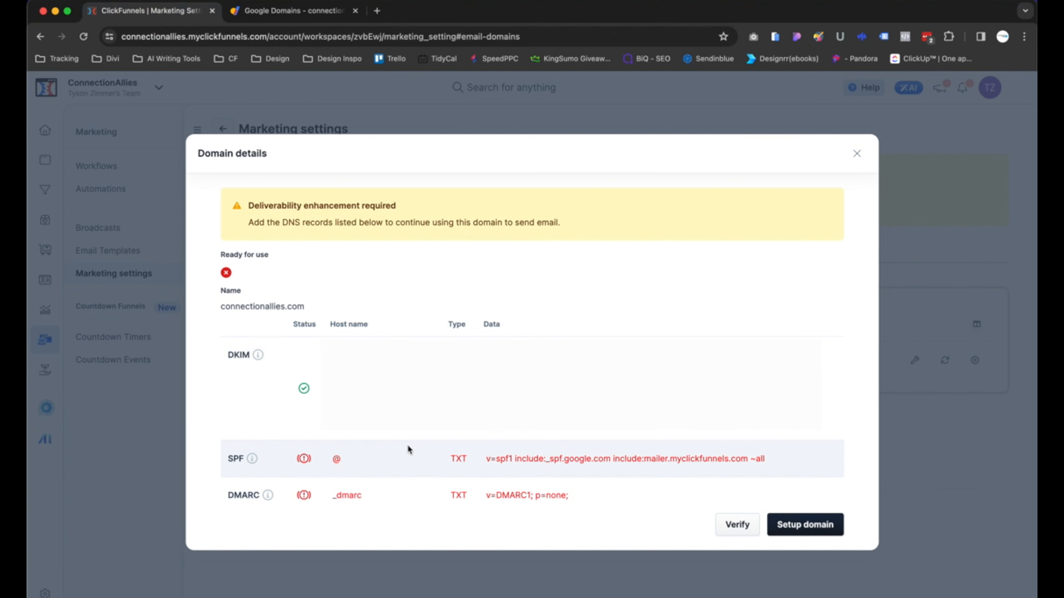
pyautogui.click(326, 11)
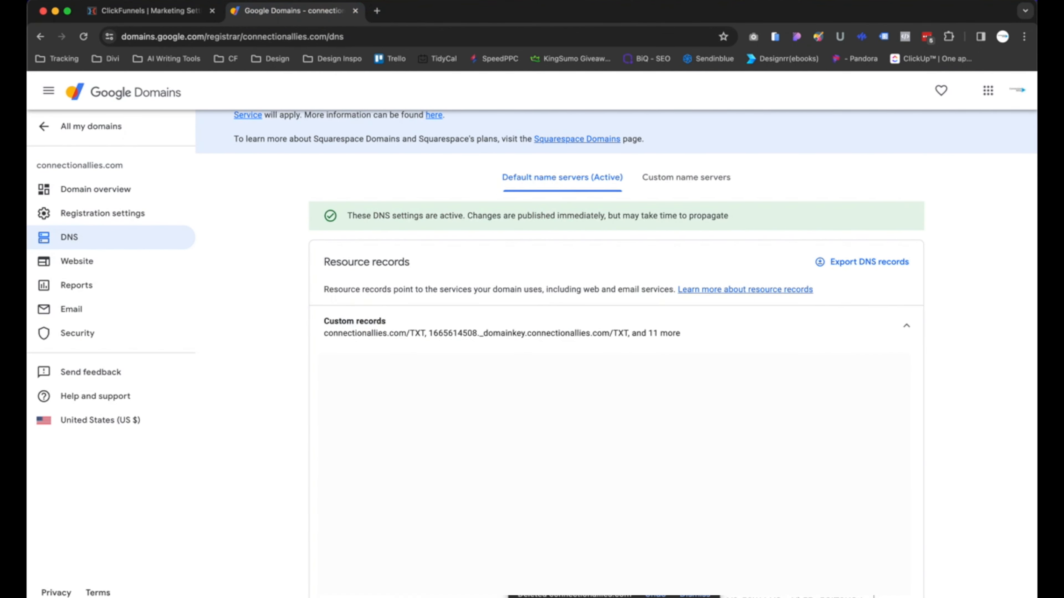
# - Try creating a new TXT custom record with the pasted SPF value, then discard the new record row
pyautogui.scroll(-4, 614, 589)
pyautogui.scroll(-10, 616, 356)
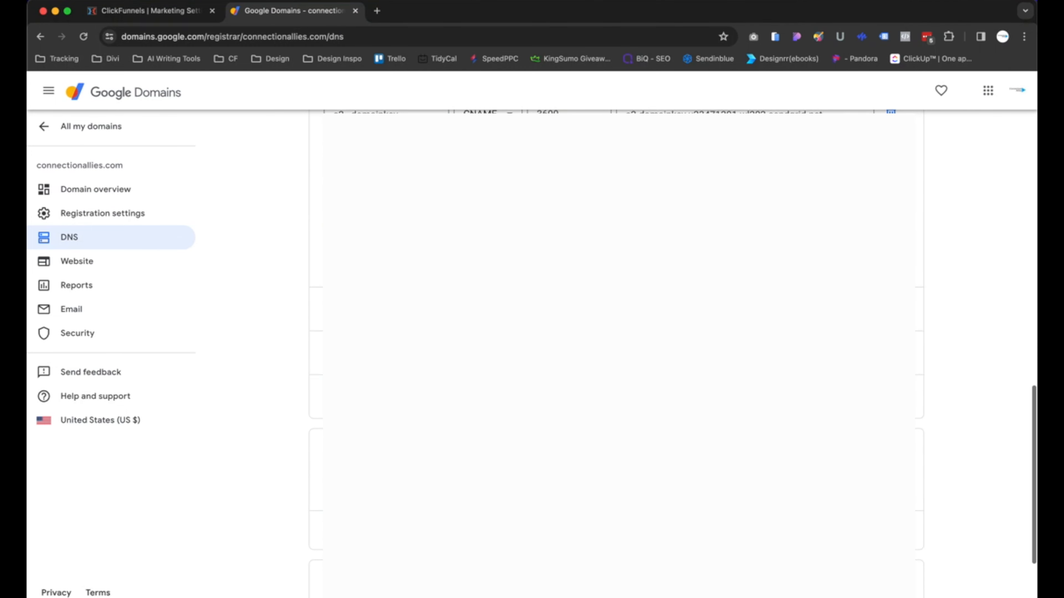
pyautogui.click(365, 269)
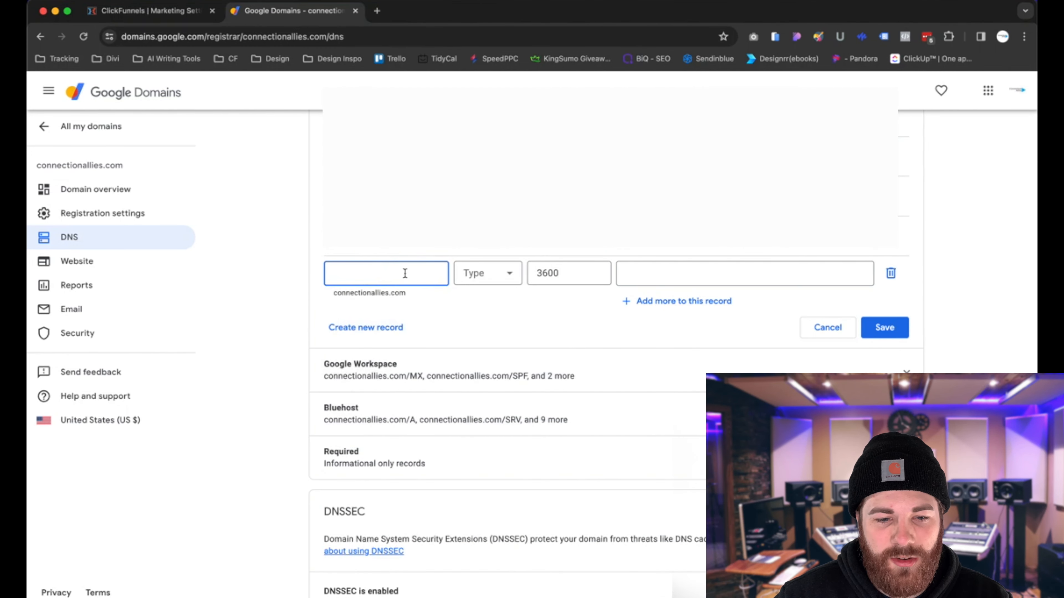
pyautogui.write('@')
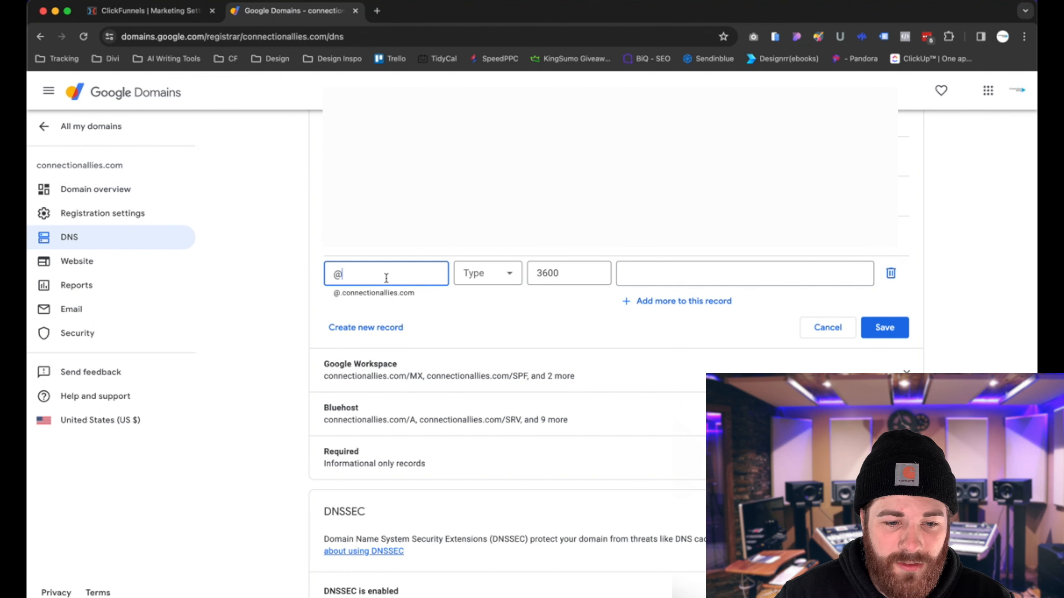
pyautogui.press('super+a')
pyautogui.press('BackSpace')
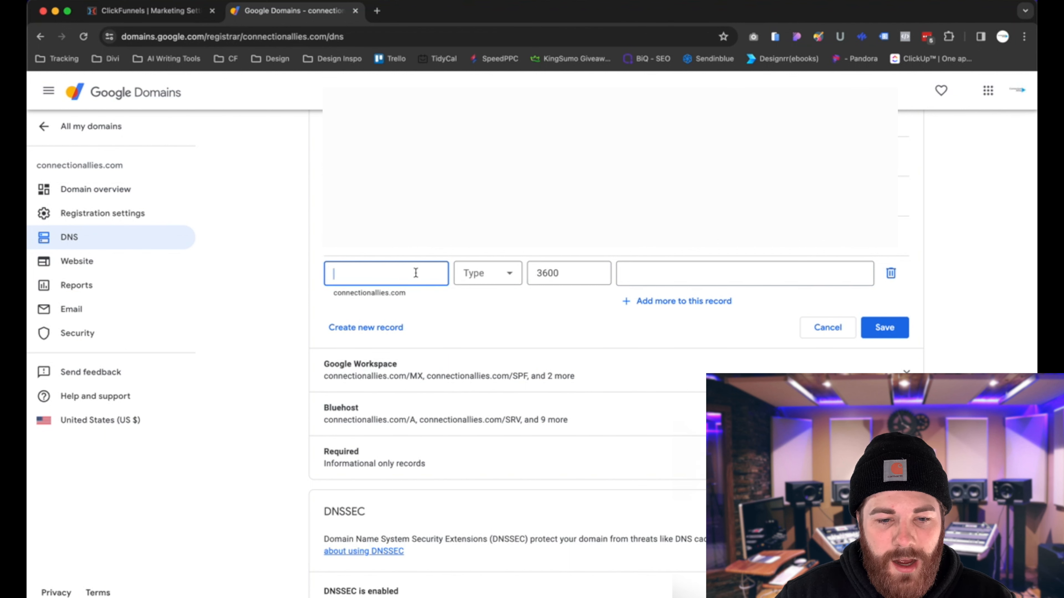
pyautogui.click(492, 275)
pyautogui.scroll(-5, 495, 385)
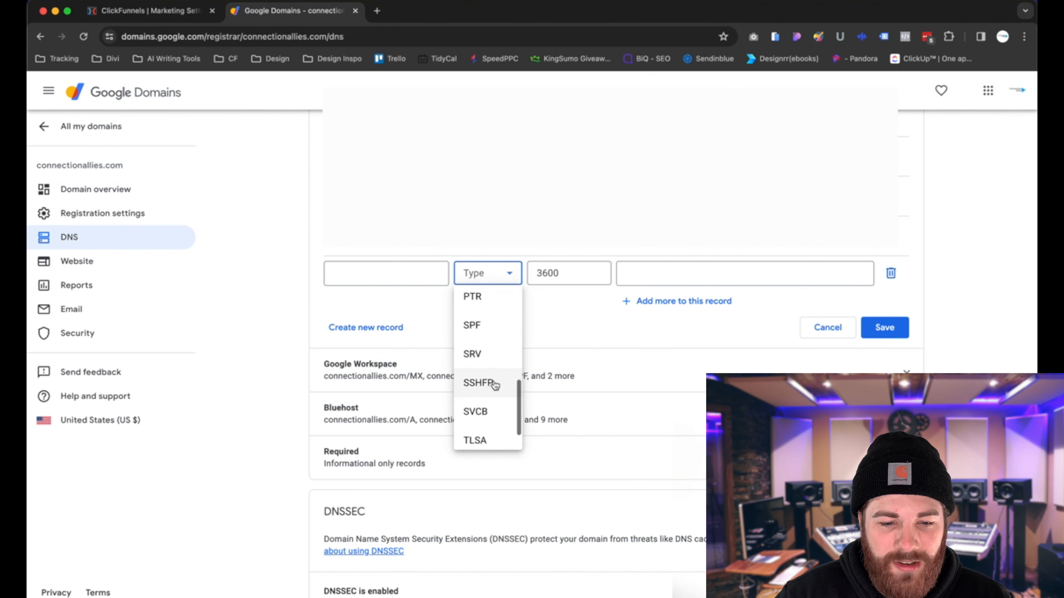
pyautogui.scroll(-2, 495, 385)
pyautogui.click(488, 432)
pyautogui.click(648, 273)
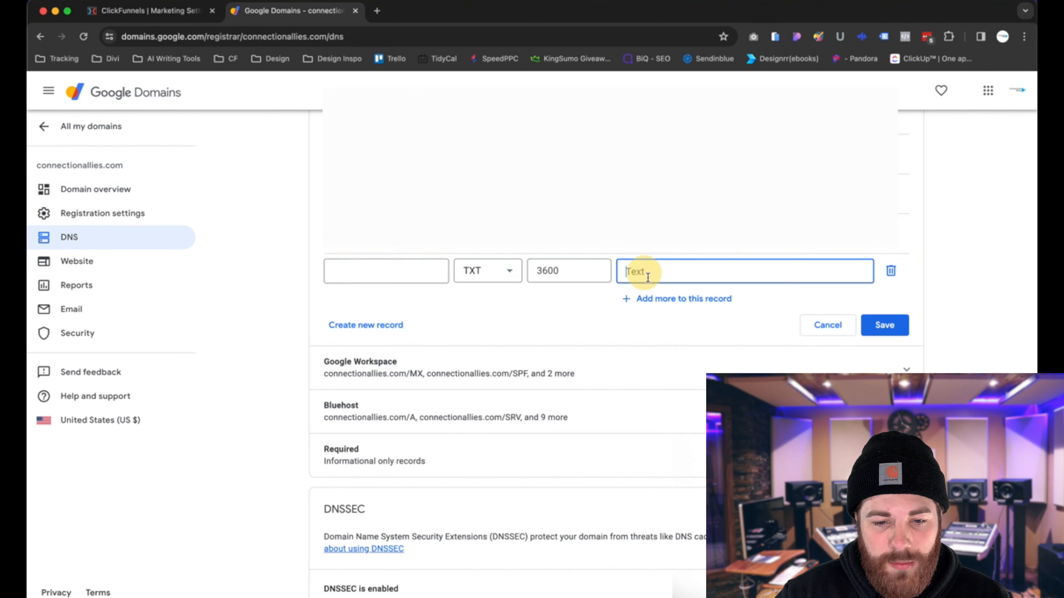
pyautogui.press('super+v')
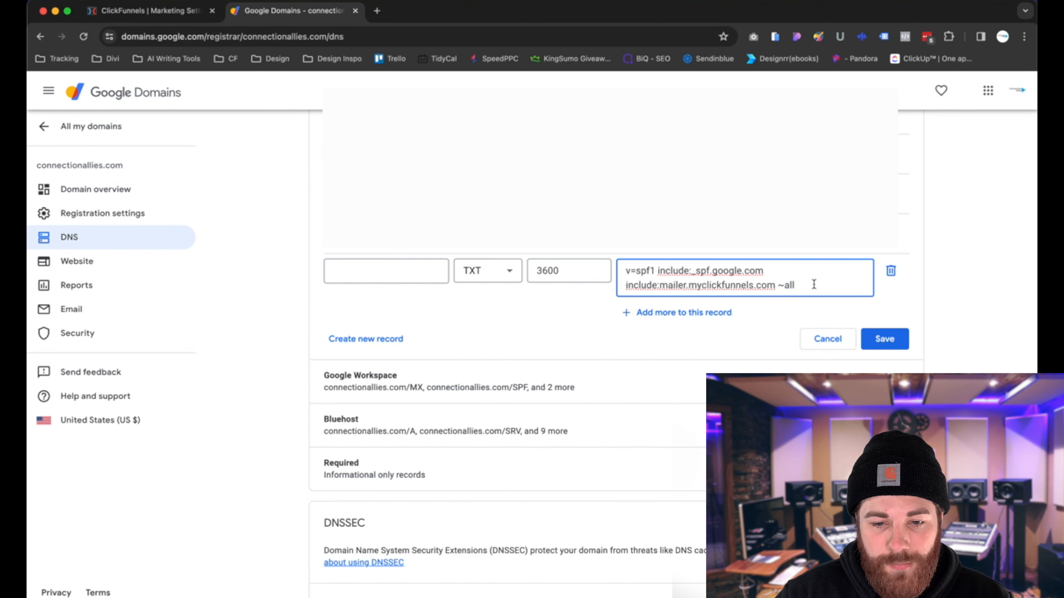
pyautogui.moveTo(815, 286); pyautogui.dragTo(570, 272)
pyautogui.press('BackSpace')
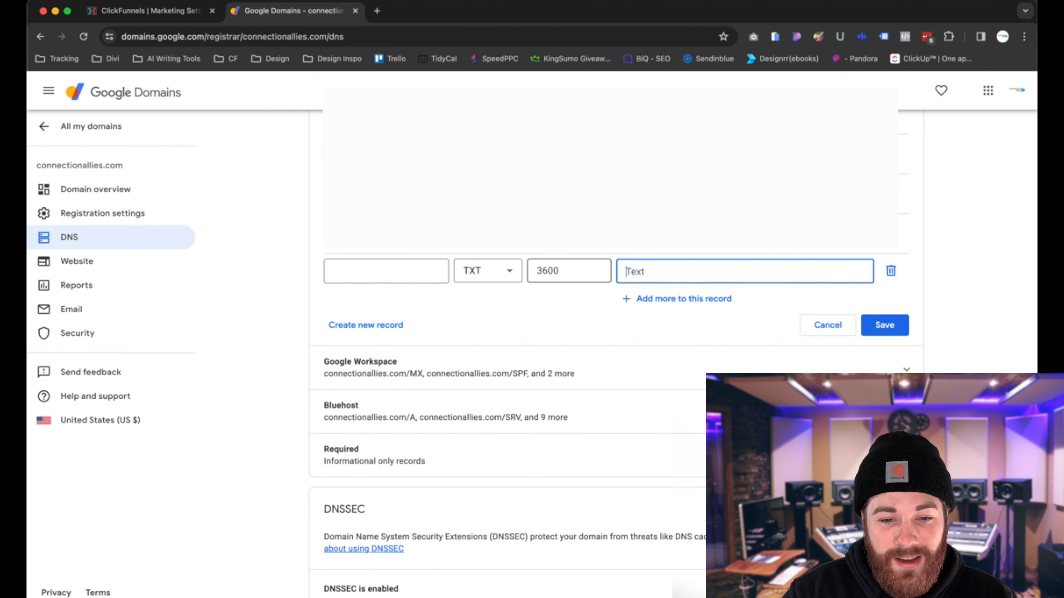
pyautogui.click(890, 271)
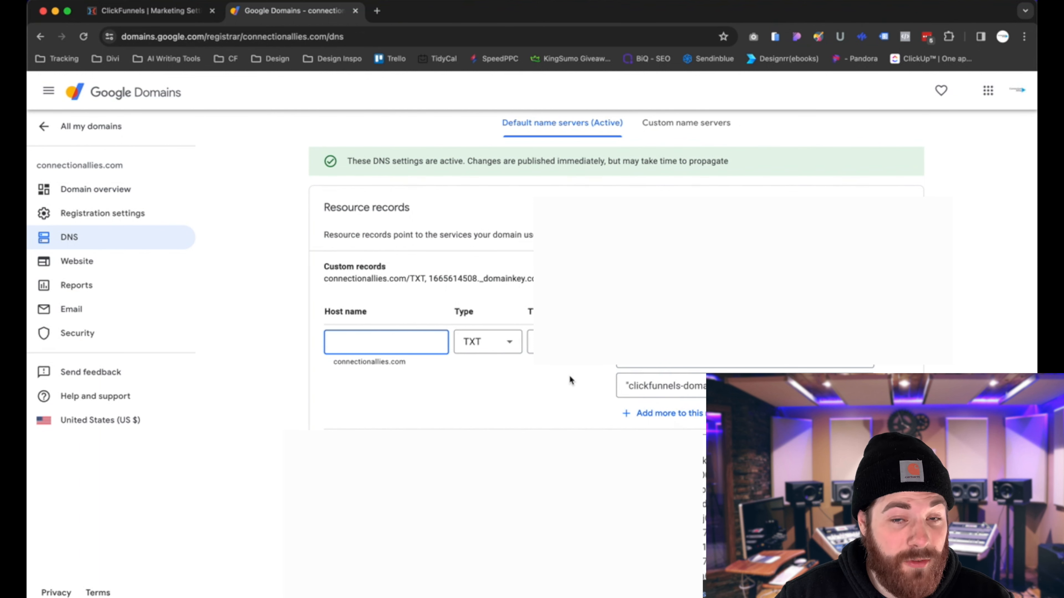
# - Add the copied SPF value as another entry of the existing root TXT record and save the custom records
pyautogui.click(675, 414)
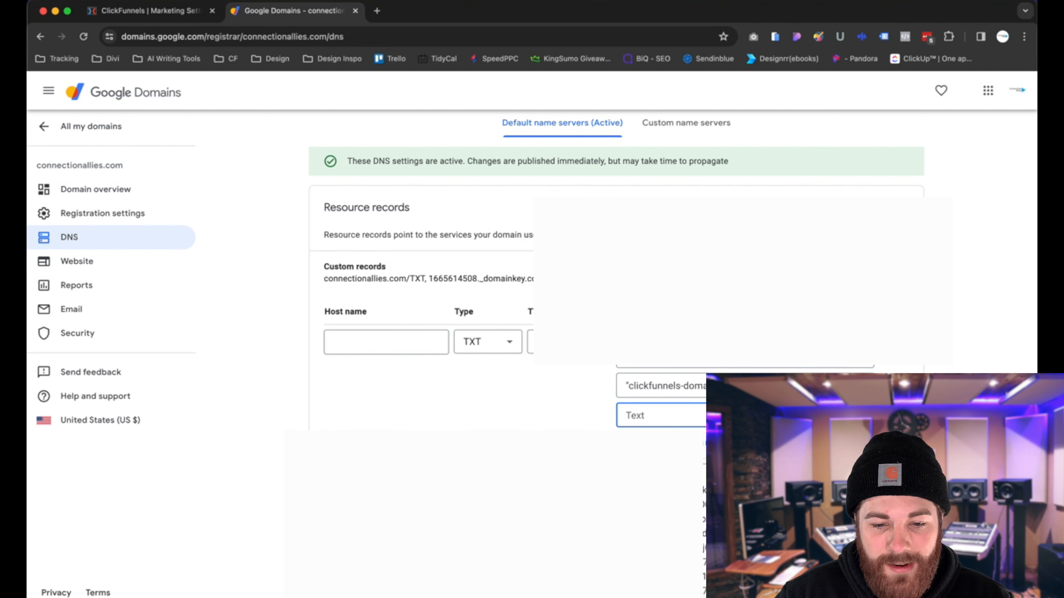
pyautogui.press('super+v')
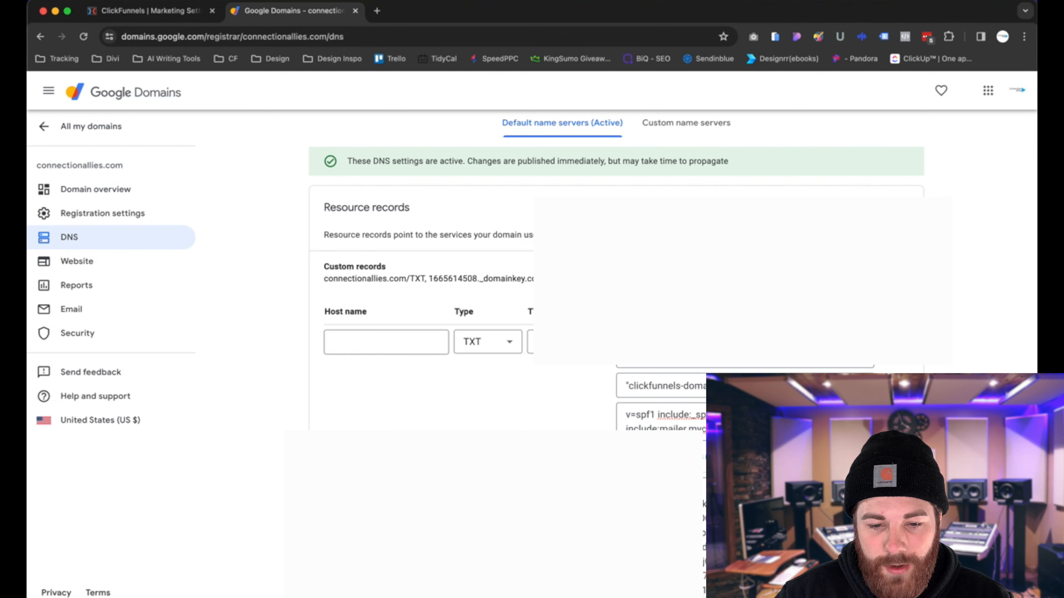
pyautogui.scroll(-18, 953, 378)
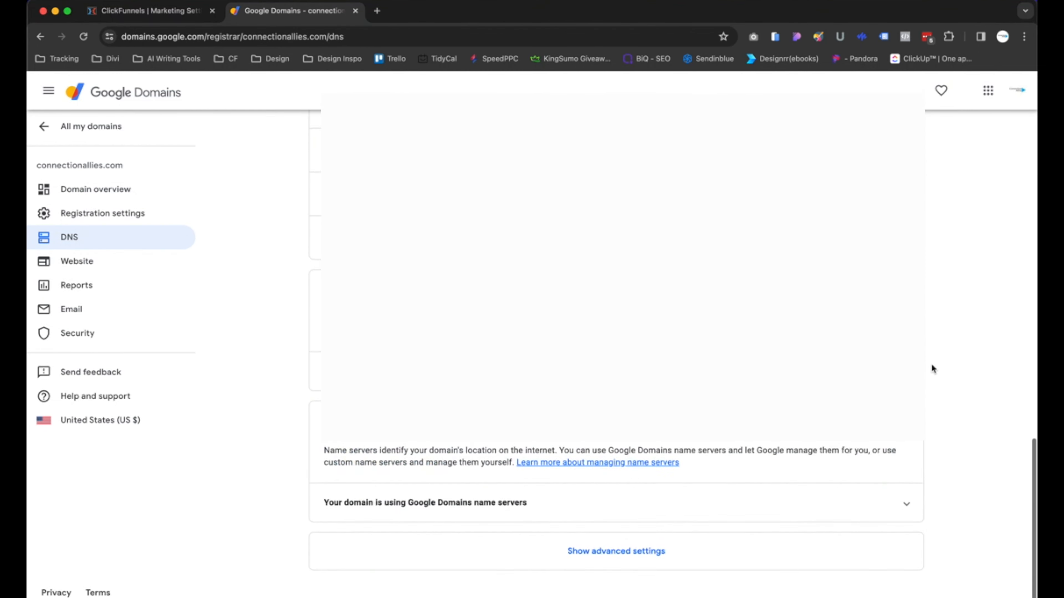
pyautogui.scroll(3, 930, 363)
pyautogui.click(883, 293)
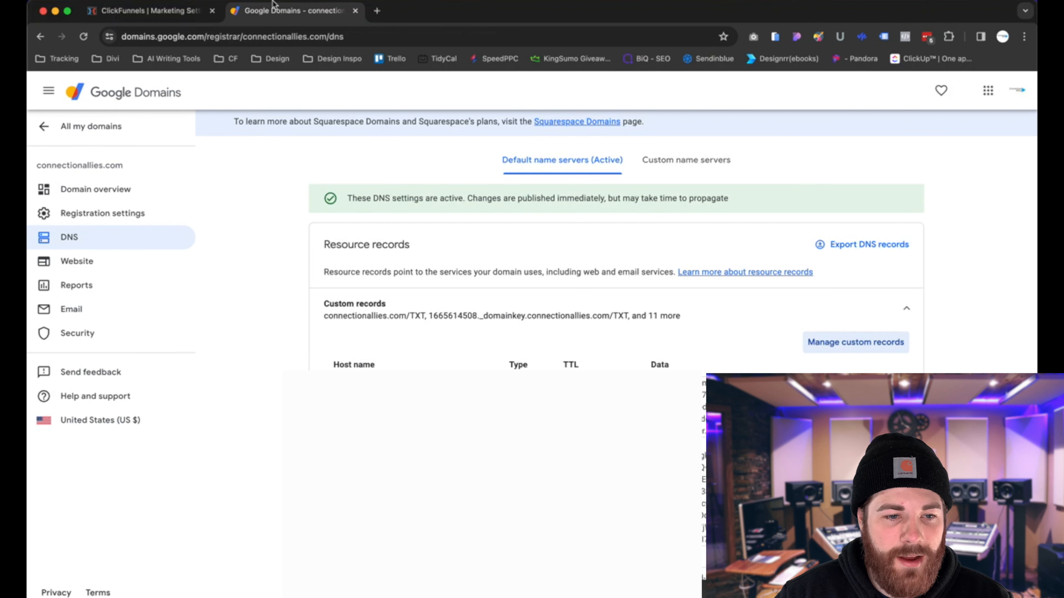
# - Return to ClickFunnels, verify the domain and refresh its DNS record status
pyautogui.click(147, 10)
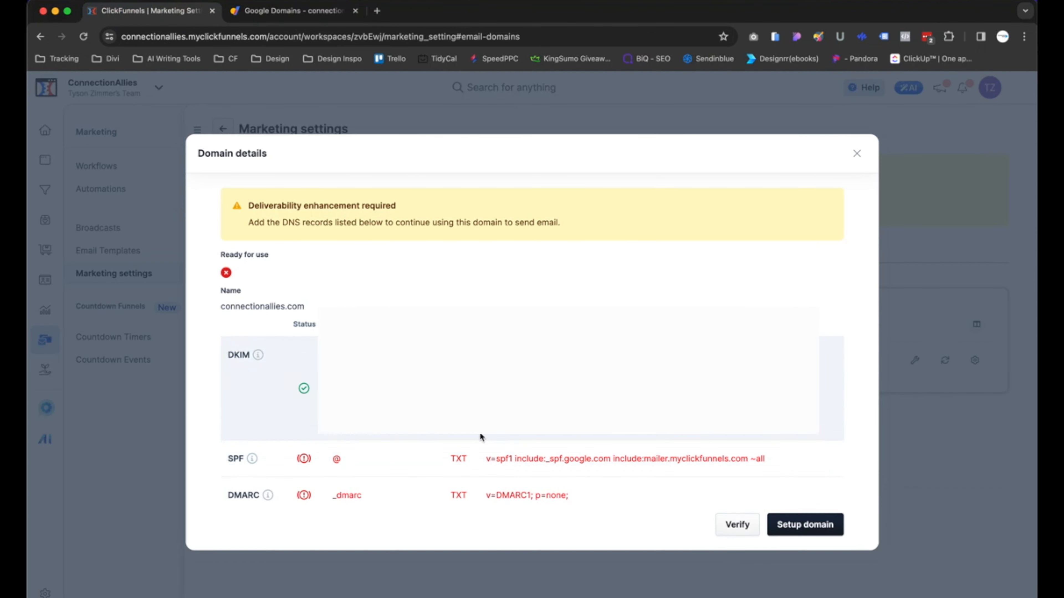
pyautogui.click(736, 529)
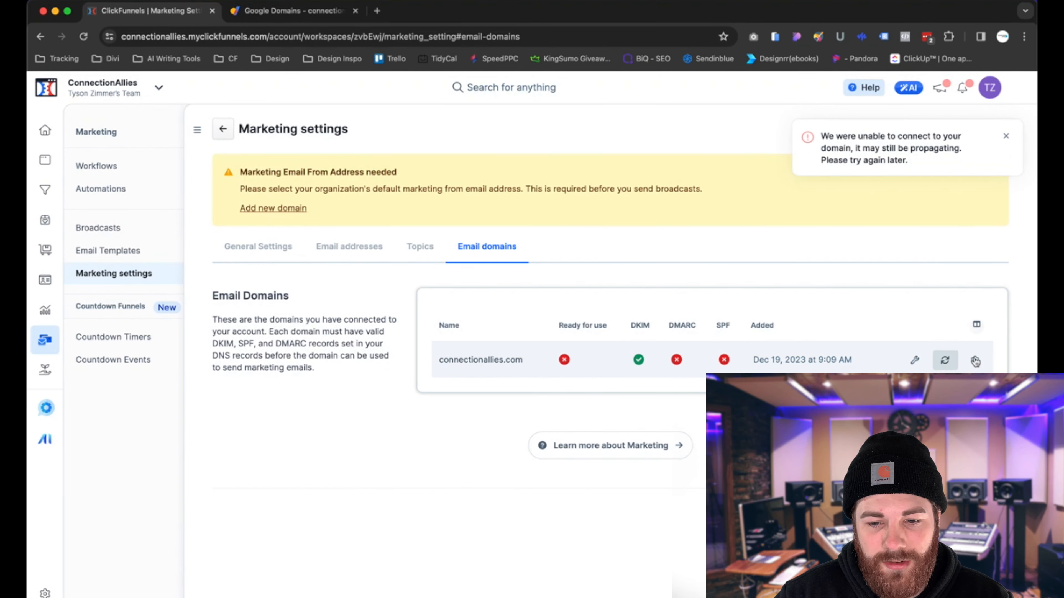
pyautogui.click(952, 364)
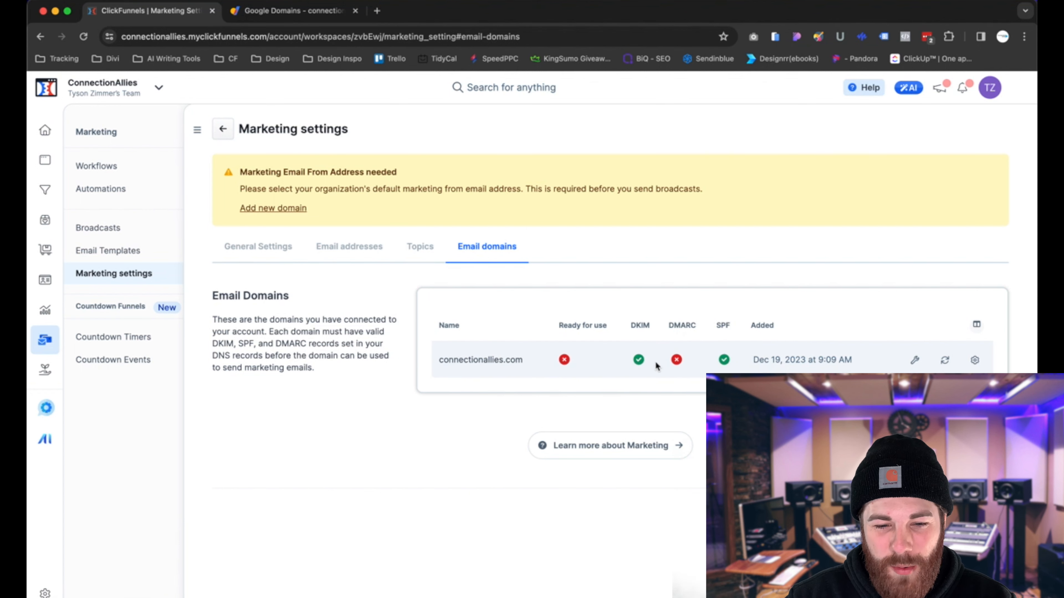
# - Reopen the domain details, copy the DMARC host name _dmarc, and switch to the Google Domains tab
pyautogui.click(950, 367)
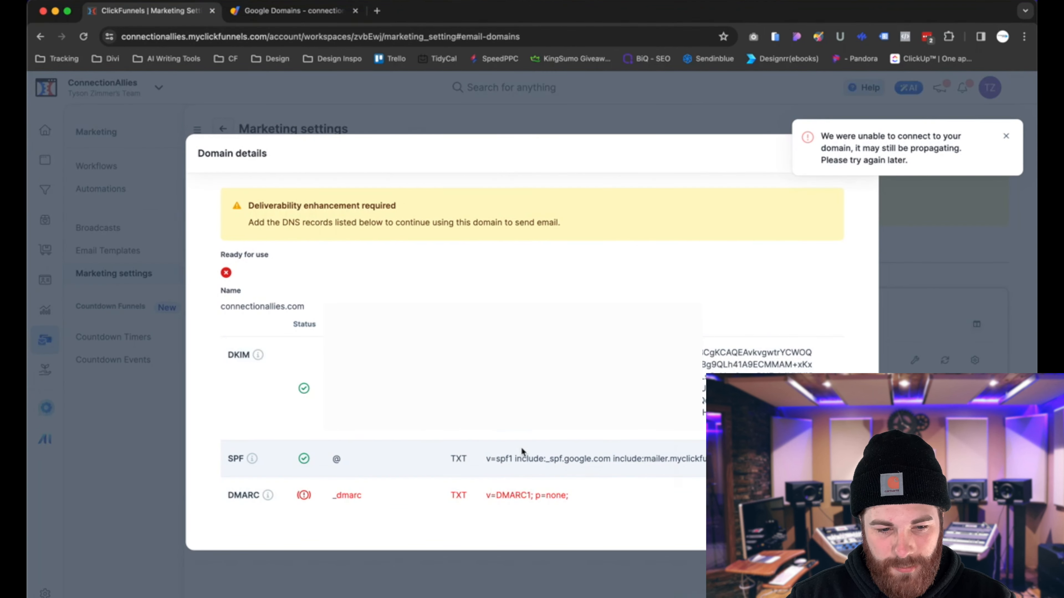
pyautogui.press('super+l')
pyautogui.doubleClick(348, 497)
pyautogui.hotkey('ctrl', 'c')
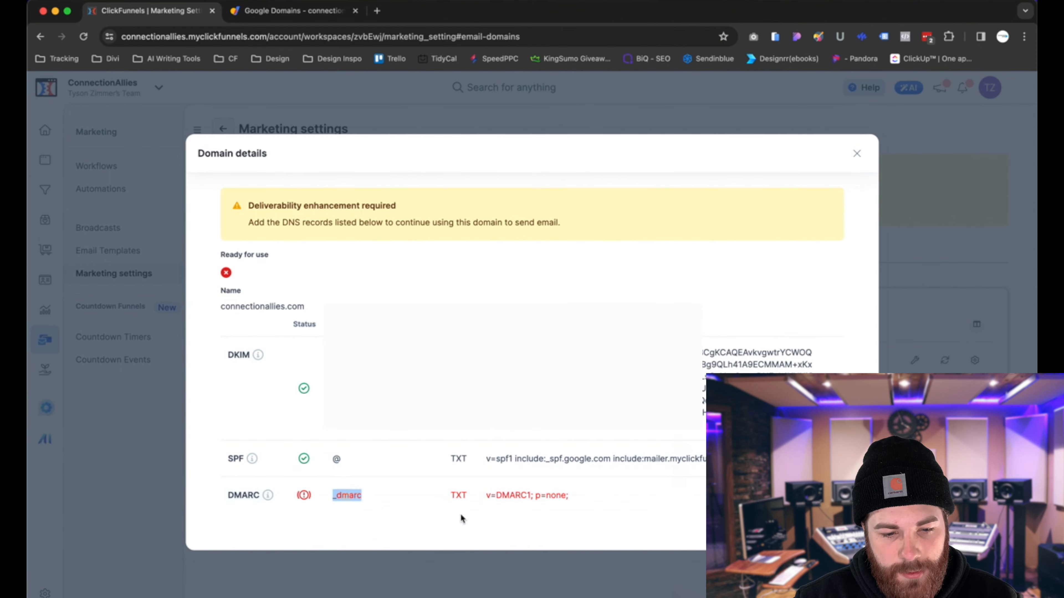
pyautogui.click(289, 11)
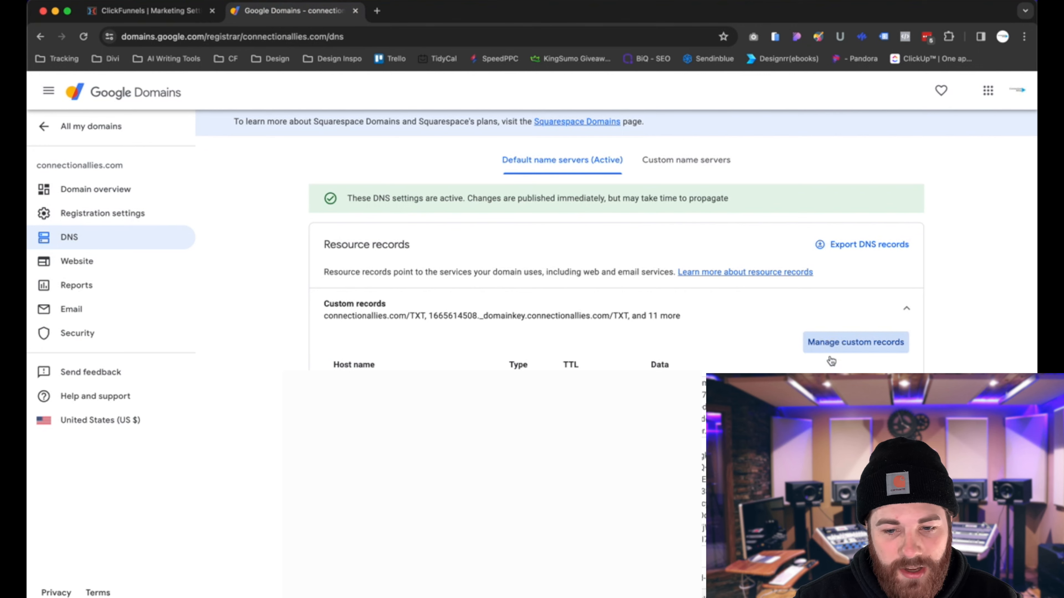
# - Create a new custom DNS record with host name _dmarc and type TXT
pyautogui.click(835, 344)
pyautogui.scroll(-10, 533, 392)
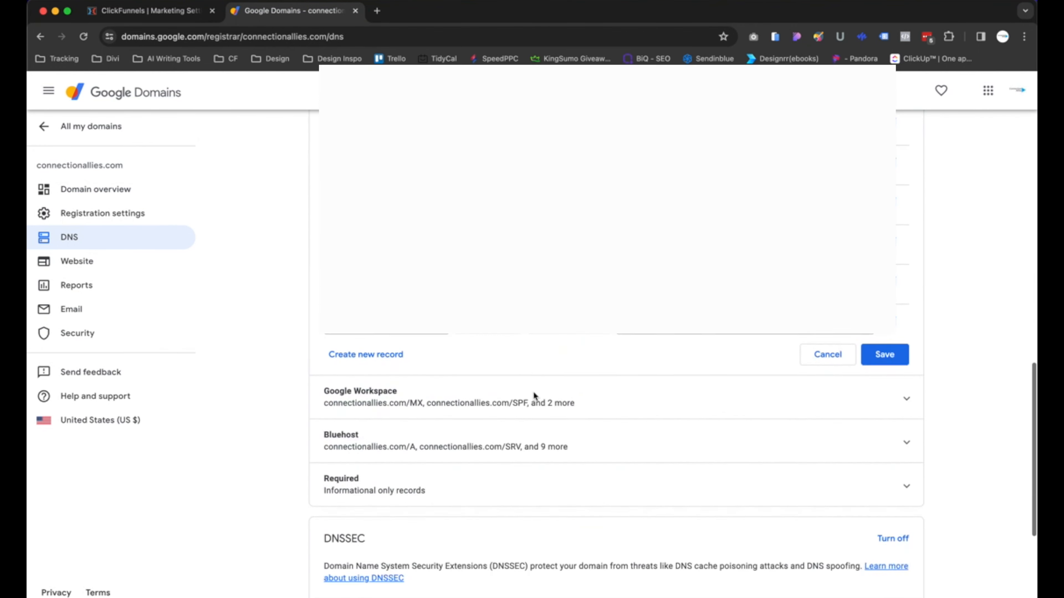
pyautogui.click(393, 286)
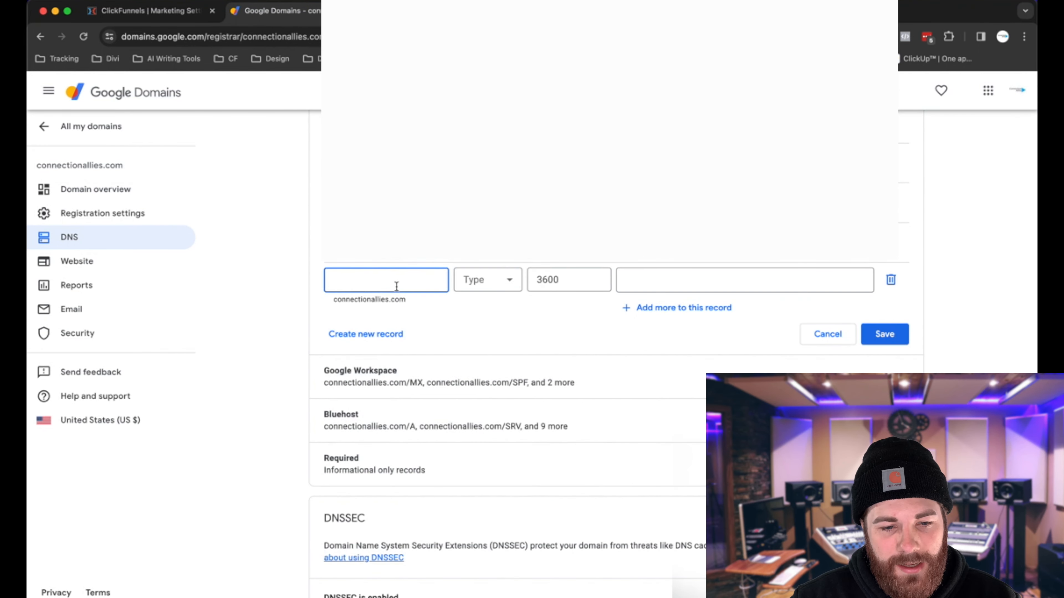
pyautogui.click(396, 286)
pyautogui.hotkey('ctrl', 'v')
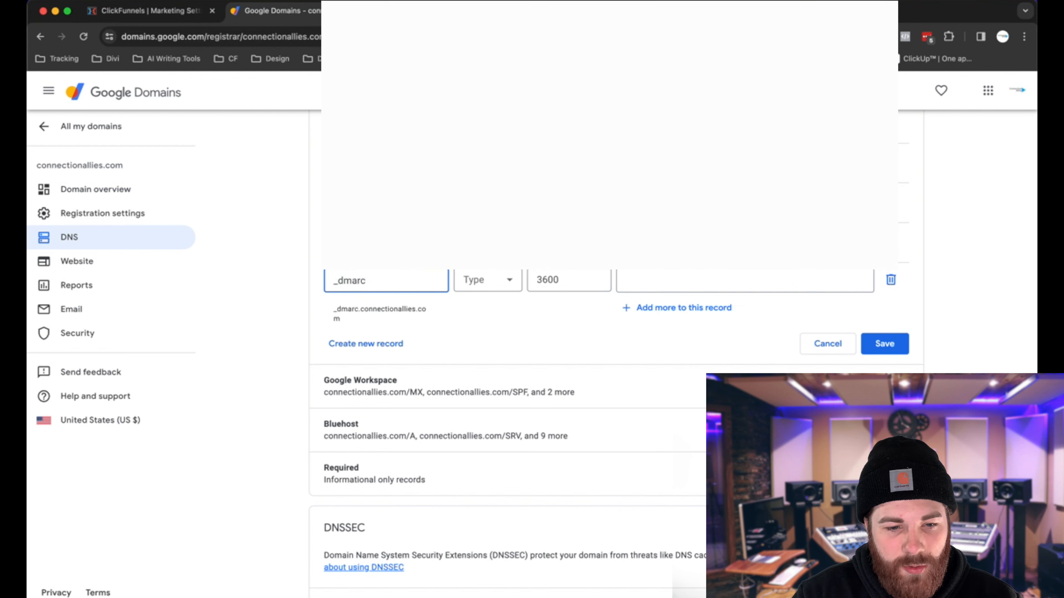
pyautogui.click(488, 280)
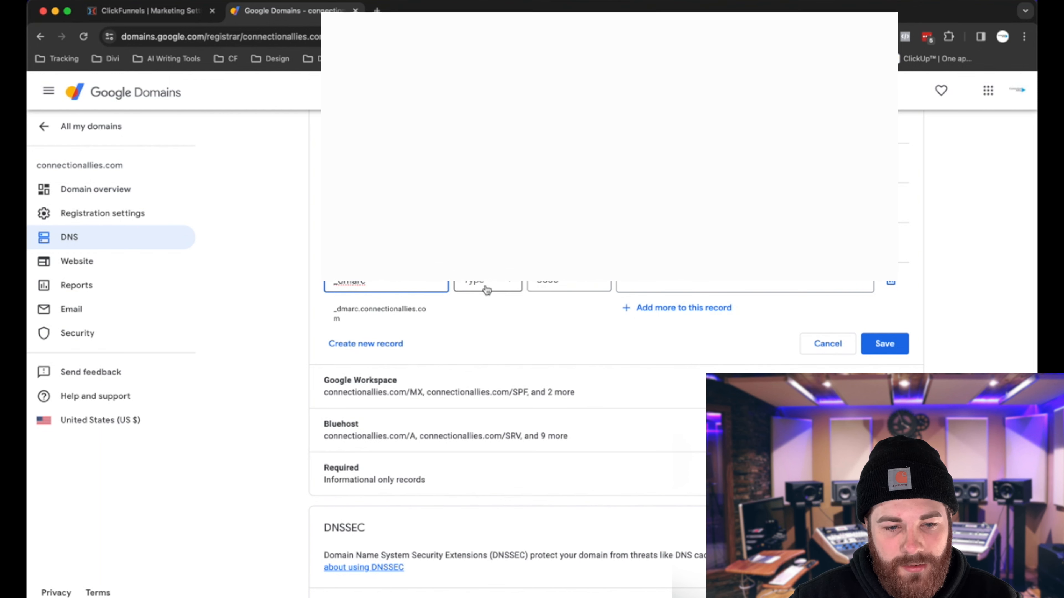
pyautogui.scroll(-10, 490, 385)
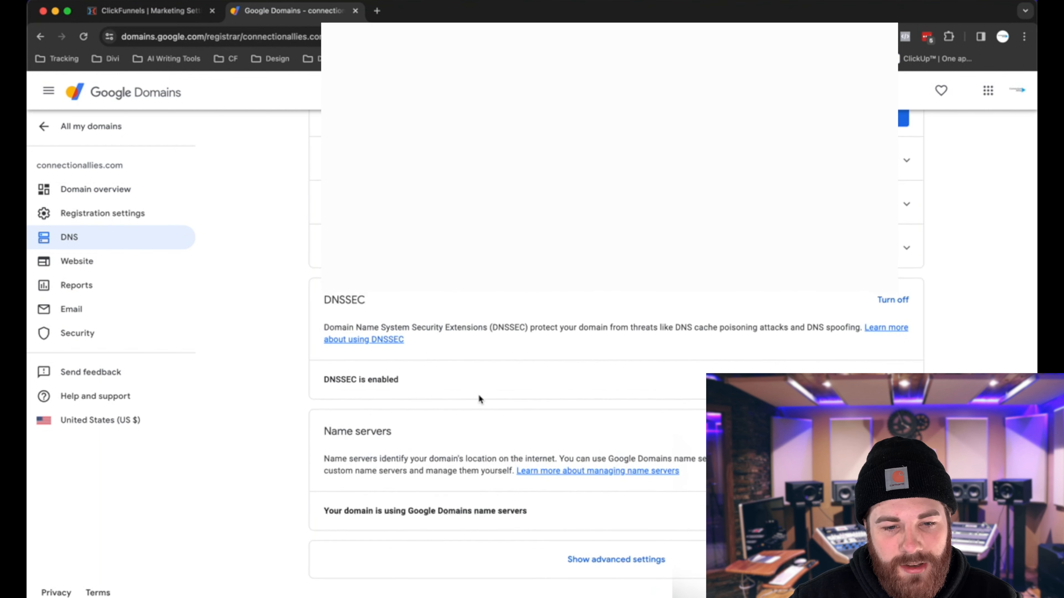
pyautogui.scroll(2, 478, 395)
pyautogui.scroll(8, 485, 446)
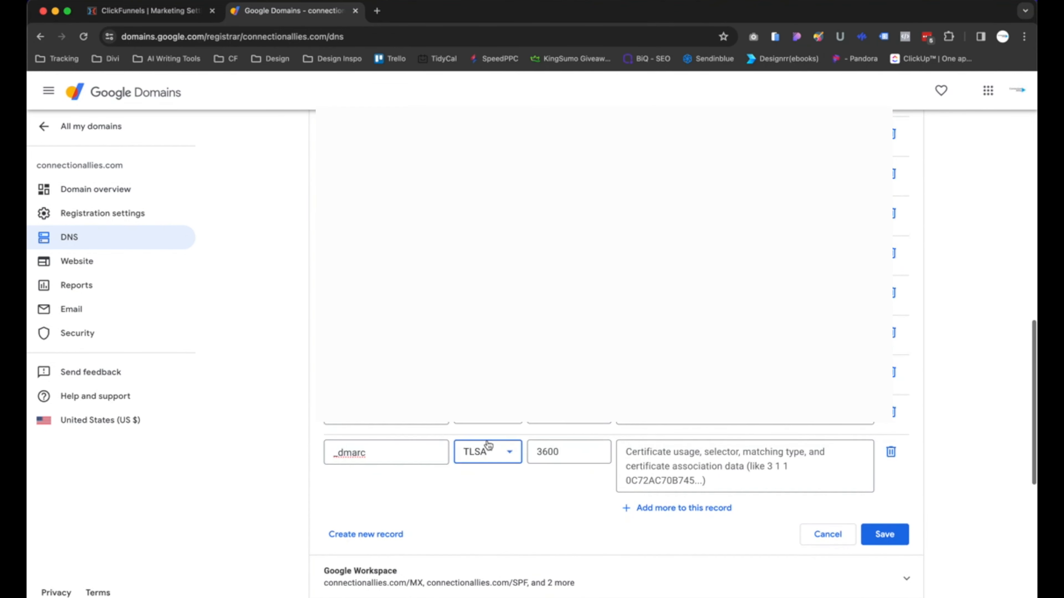
pyautogui.click(484, 451)
pyautogui.scroll(-2, 482, 419)
pyautogui.click(483, 421)
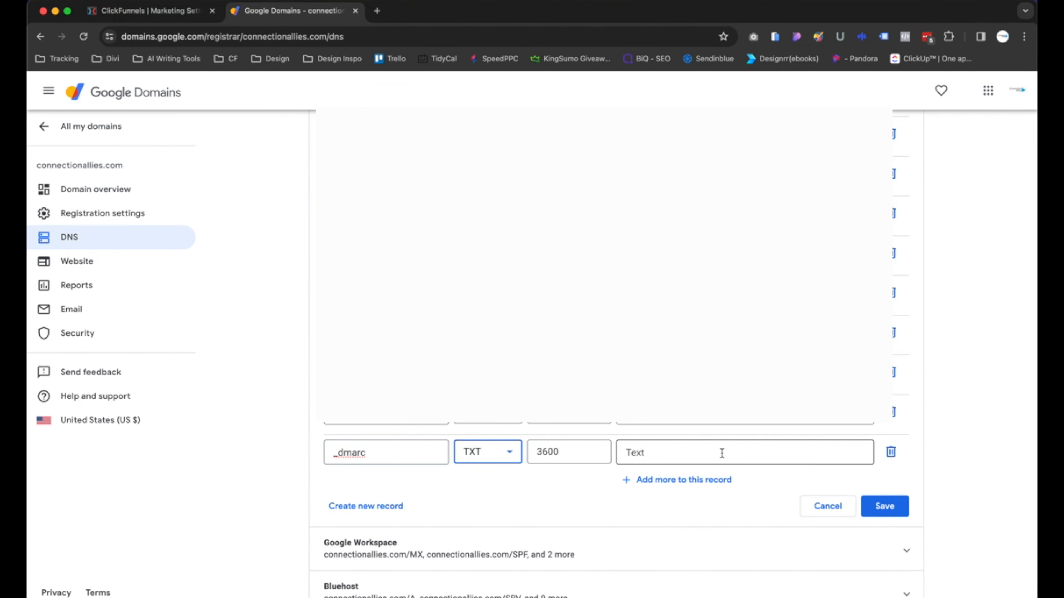
# - Copy the DMARC value v=DMARC1; p=none; from ClickFunnels, paste it as the _dmarc record's data, and save the records
pyautogui.click(185, 16)
pyautogui.click(581, 496)
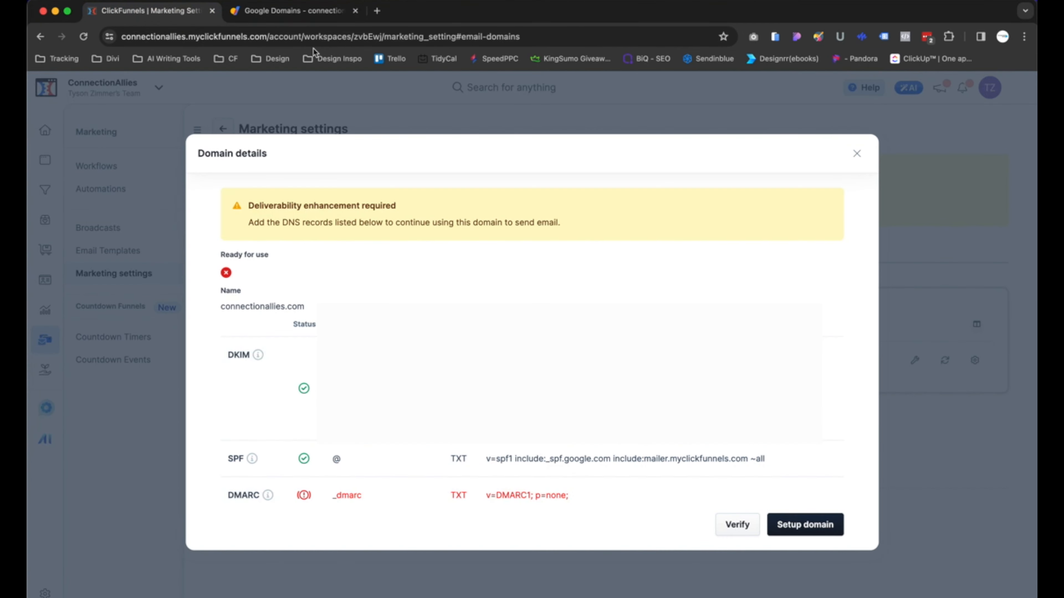
pyautogui.click(293, 11)
pyautogui.click(651, 452)
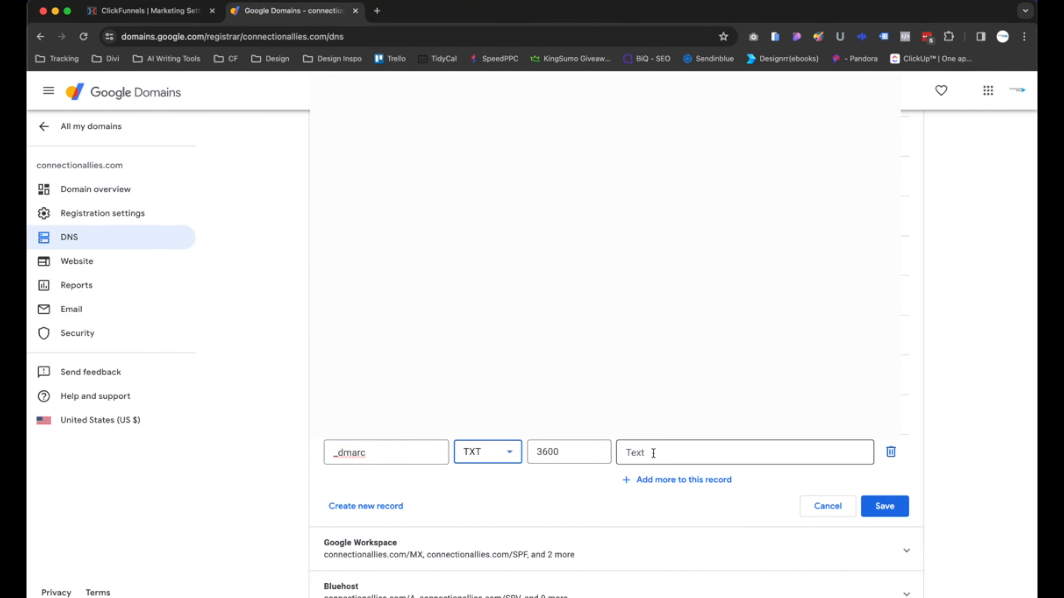
pyautogui.press('super+v')
pyautogui.click(738, 506)
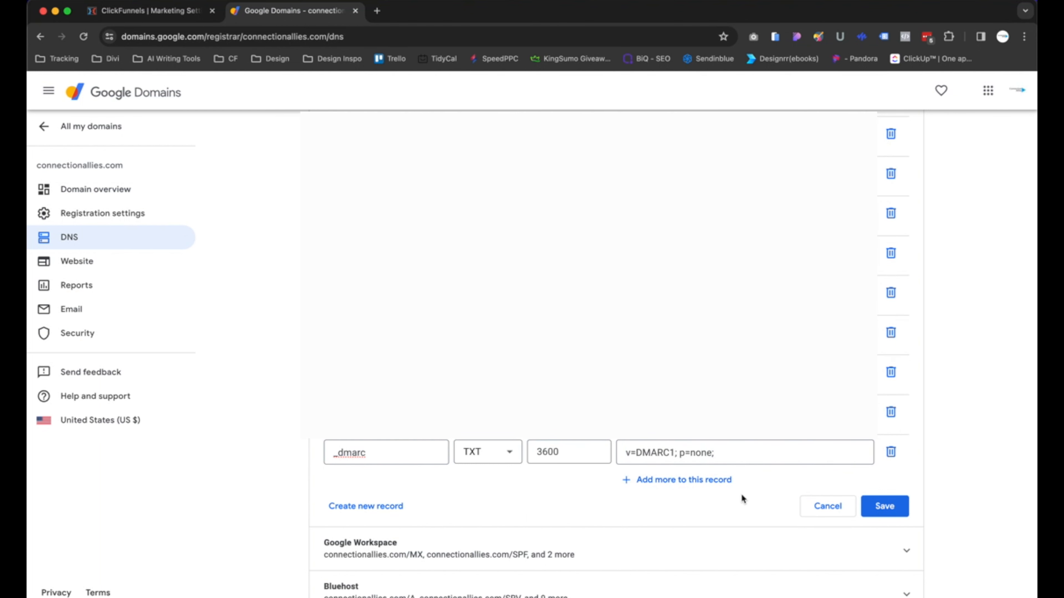
pyautogui.click(900, 512)
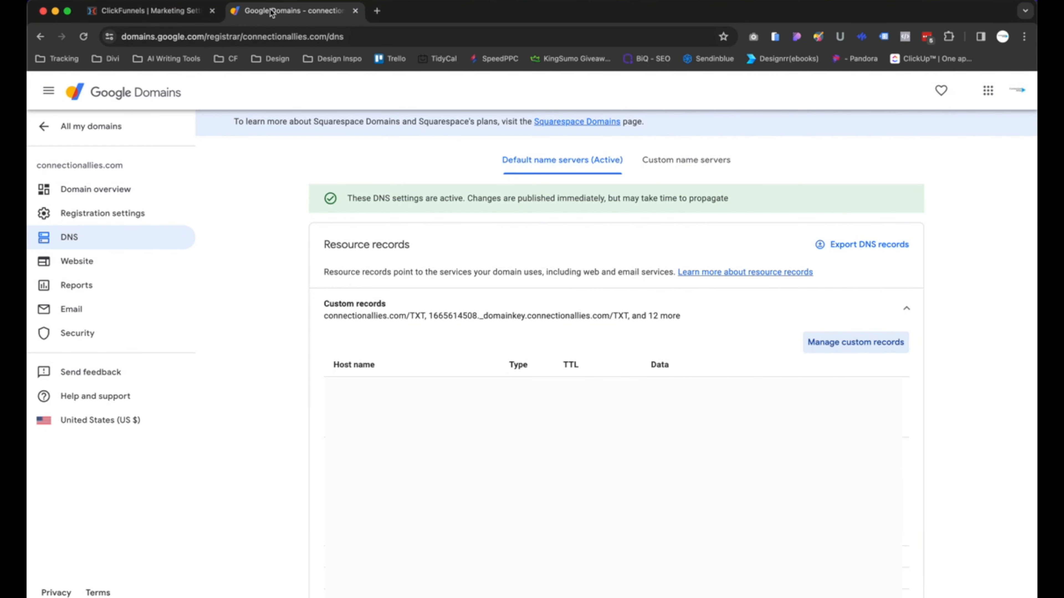
# - Return to ClickFunnels and review the email address list and the new address dialog's domain option, then close the dialog
pyautogui.click(180, 11)
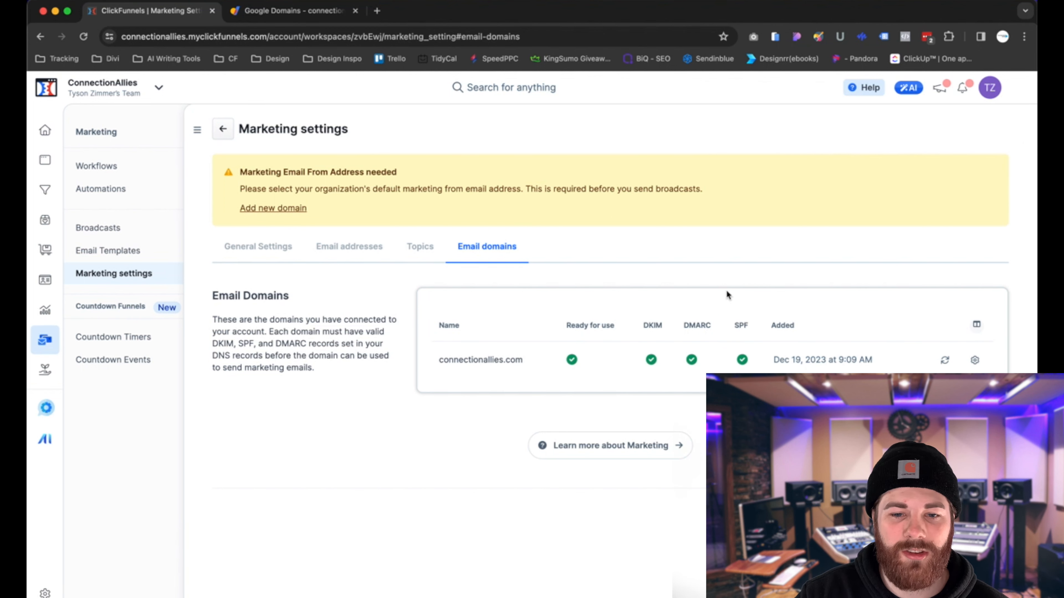
pyautogui.click(349, 247)
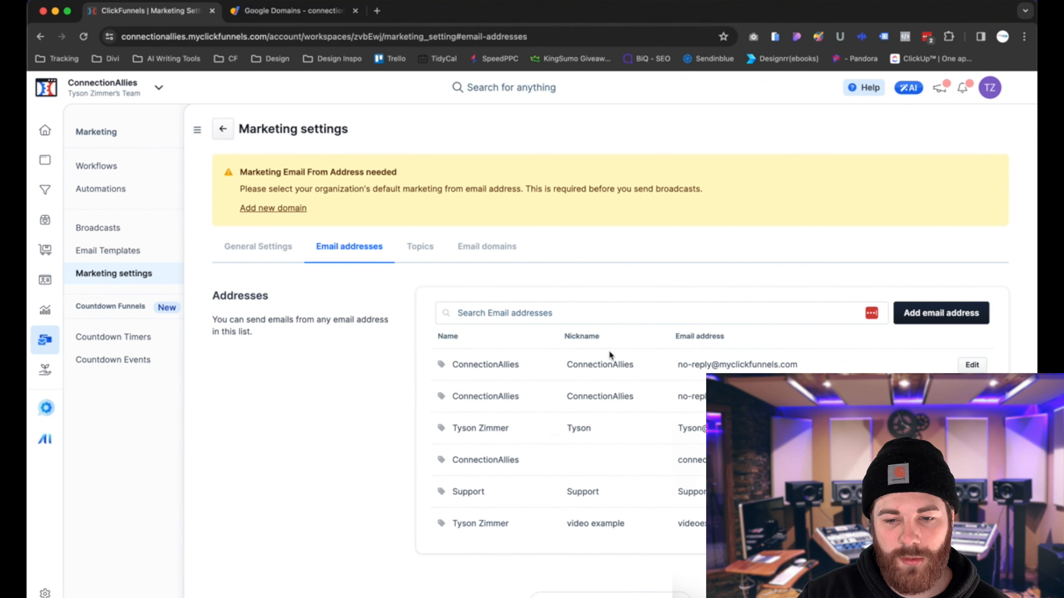
pyautogui.click(943, 315)
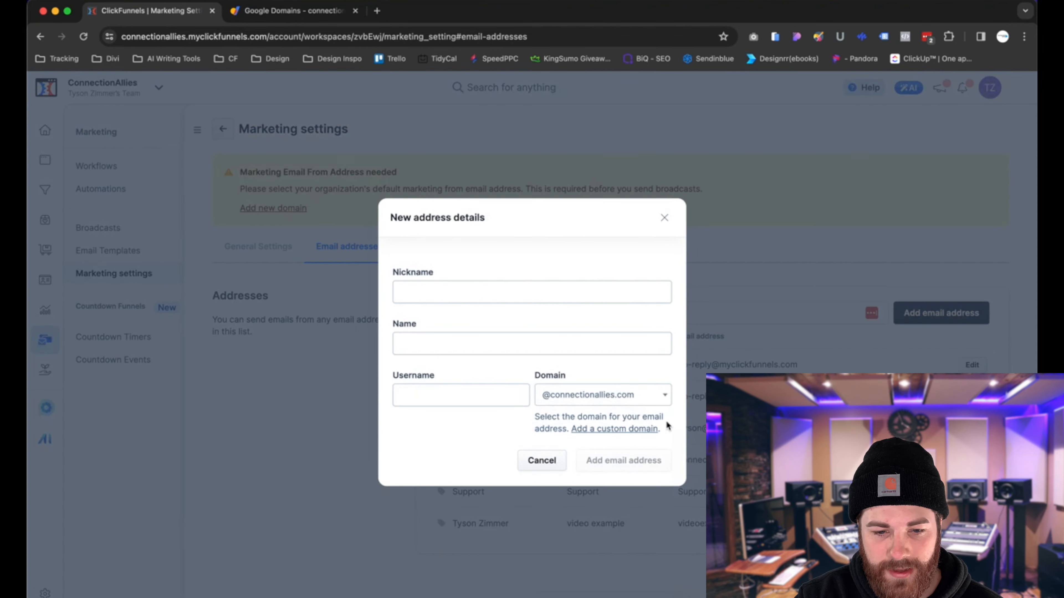
pyautogui.click(628, 402)
pyautogui.click(504, 433)
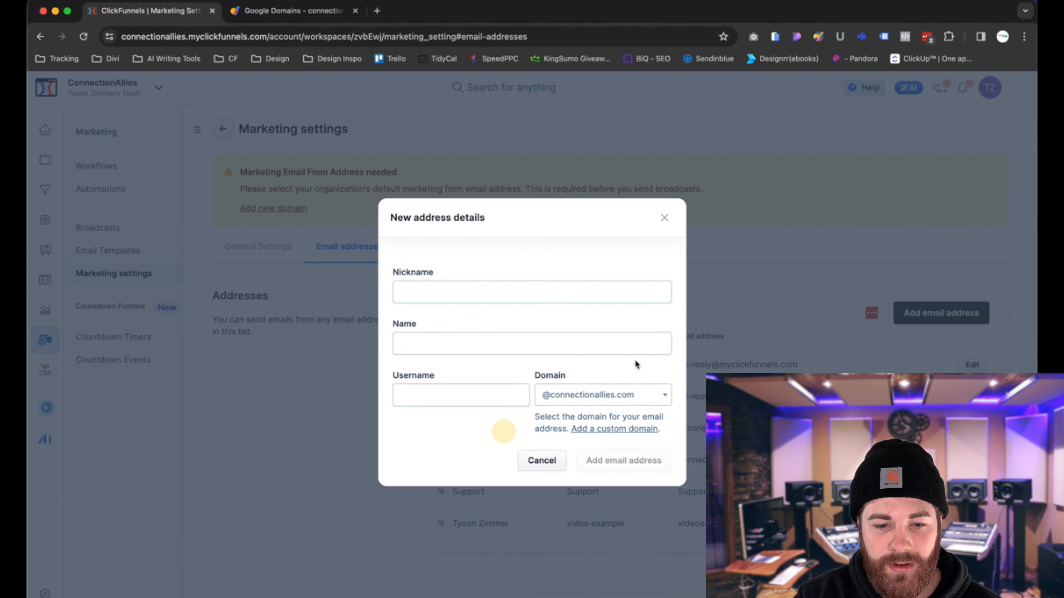
pyautogui.click(664, 216)
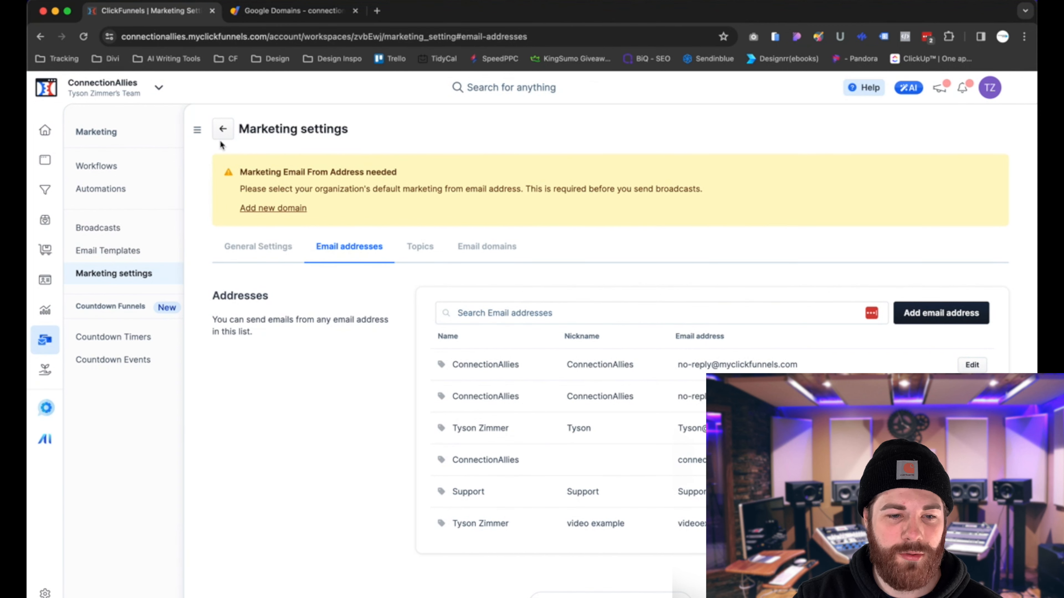
# - In general marketing settings, set both the system and marketing From addresses to the team member's connectionallies.com address
pyautogui.click(254, 245)
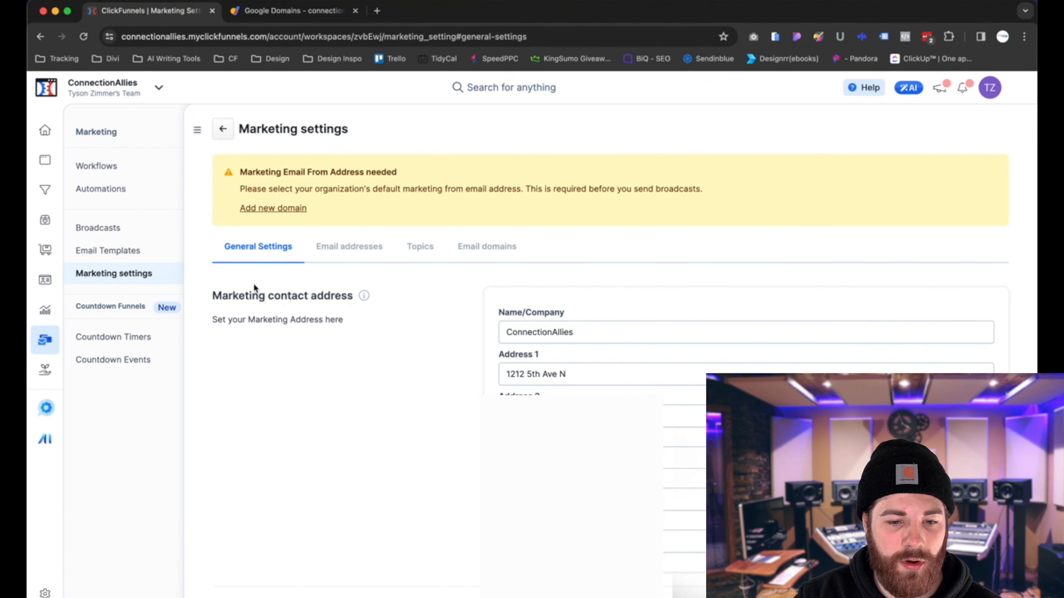
pyautogui.scroll(-15, 501, 380)
pyautogui.scroll(6, 501, 380)
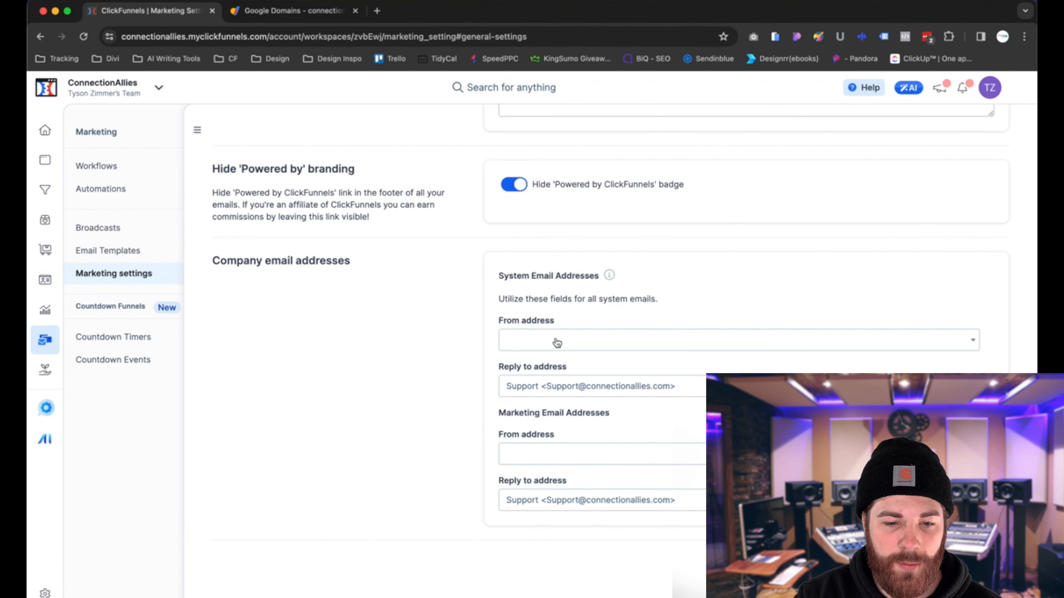
pyautogui.click(556, 342)
pyautogui.scroll(10, 474, 273)
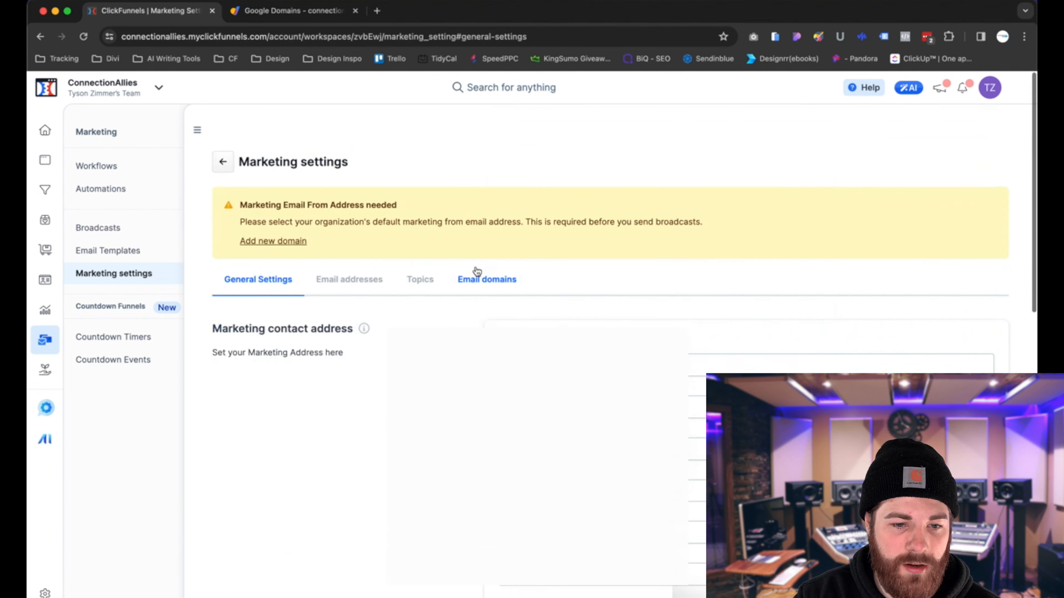
pyautogui.scroll(-10, 562, 176)
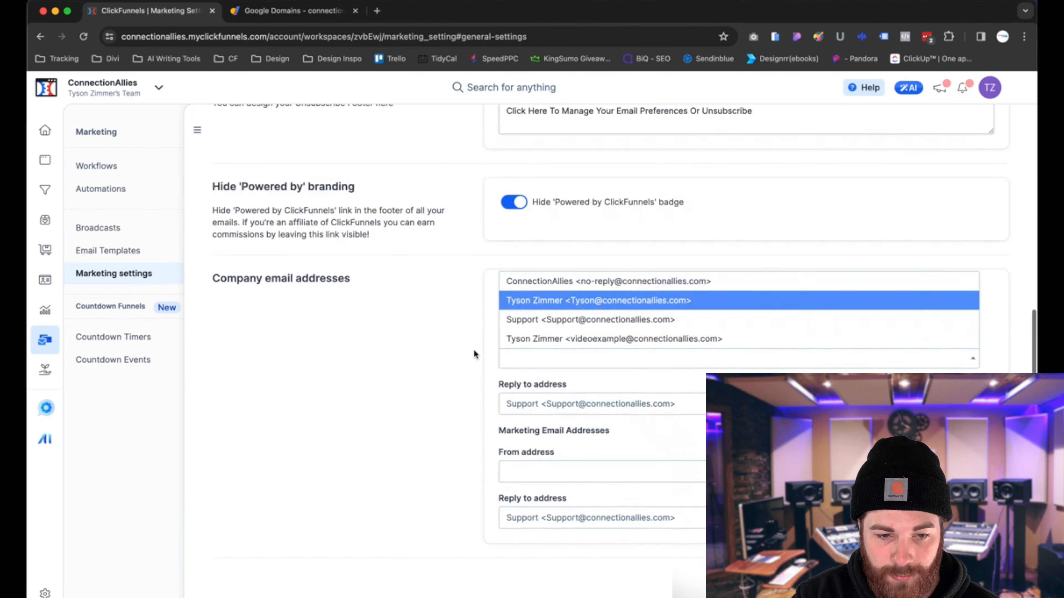
pyautogui.click(575, 164)
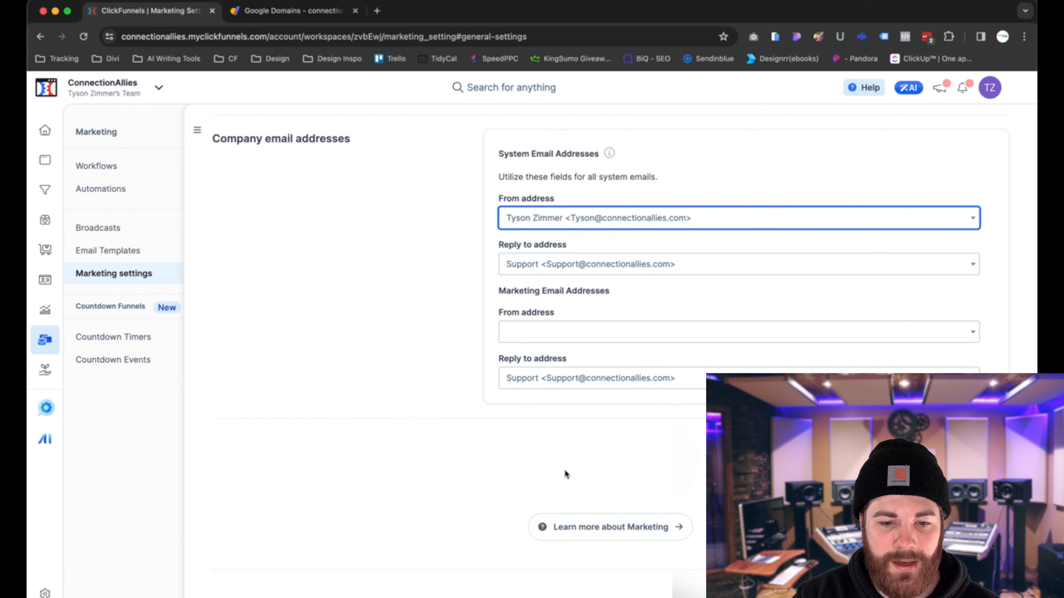
pyautogui.click(563, 336)
pyautogui.click(569, 369)
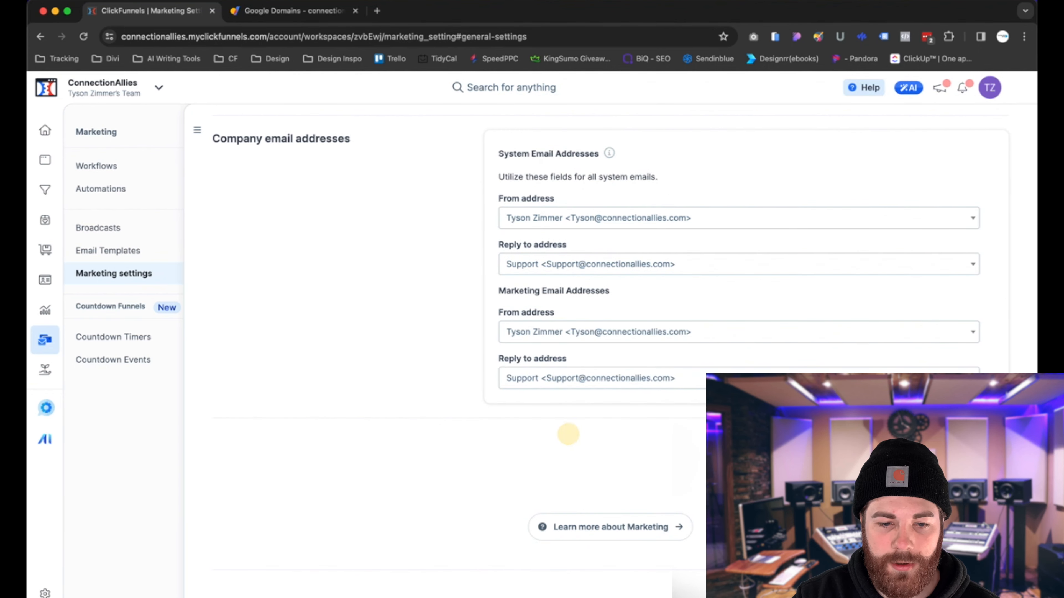